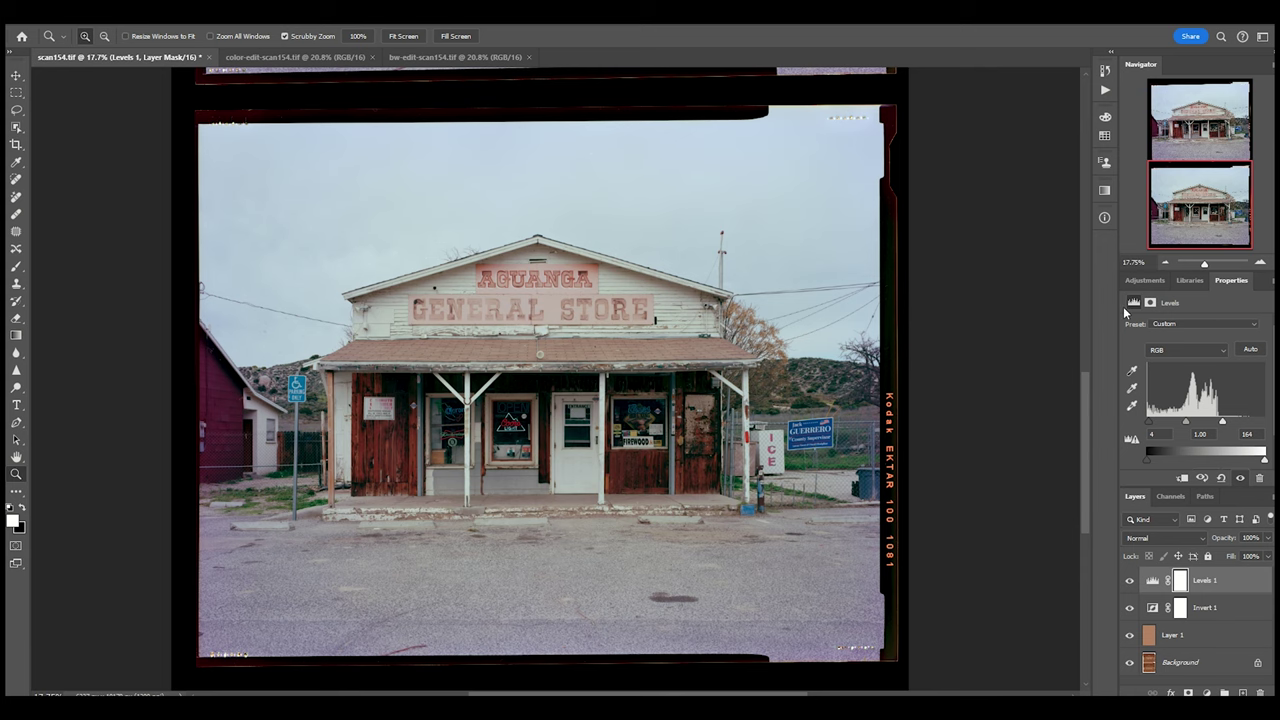
- Revert the scan's history to the state right after the Invert adjustment layer was added
left_click_drag(1080, 413, 1085, 408)
scroll(1085, 405, "down", 2)
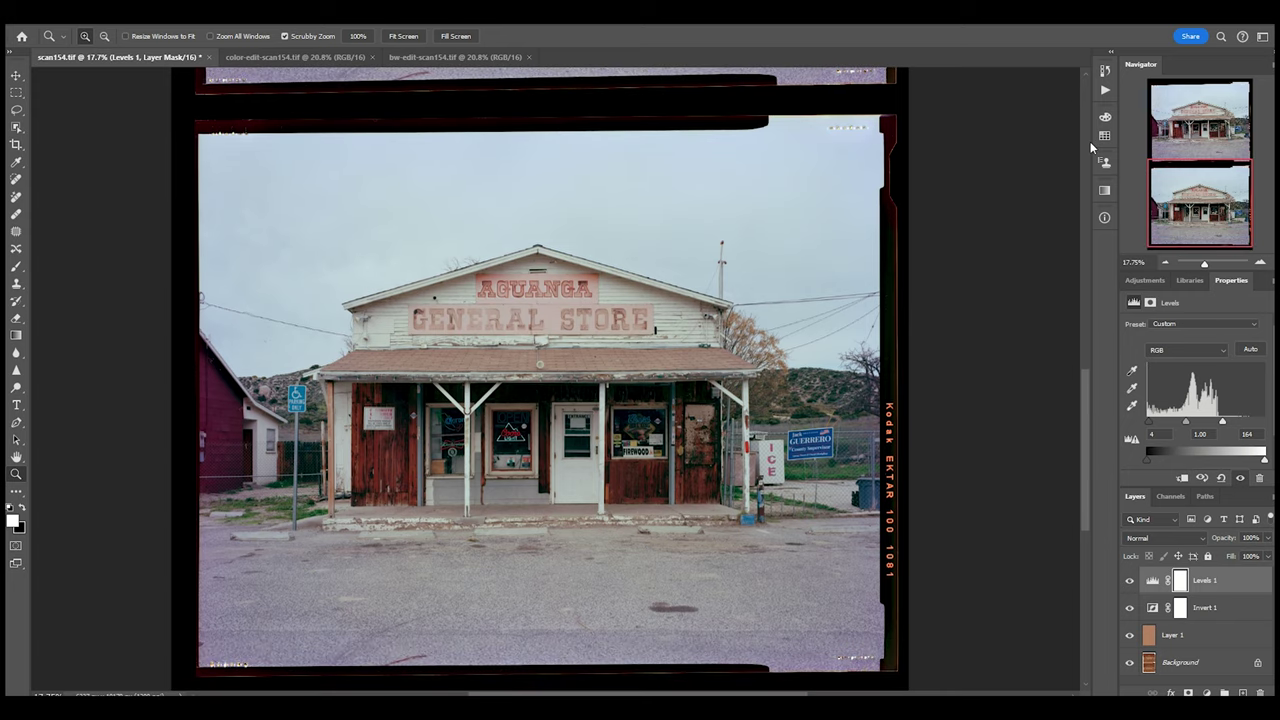
left_click(1106, 76)
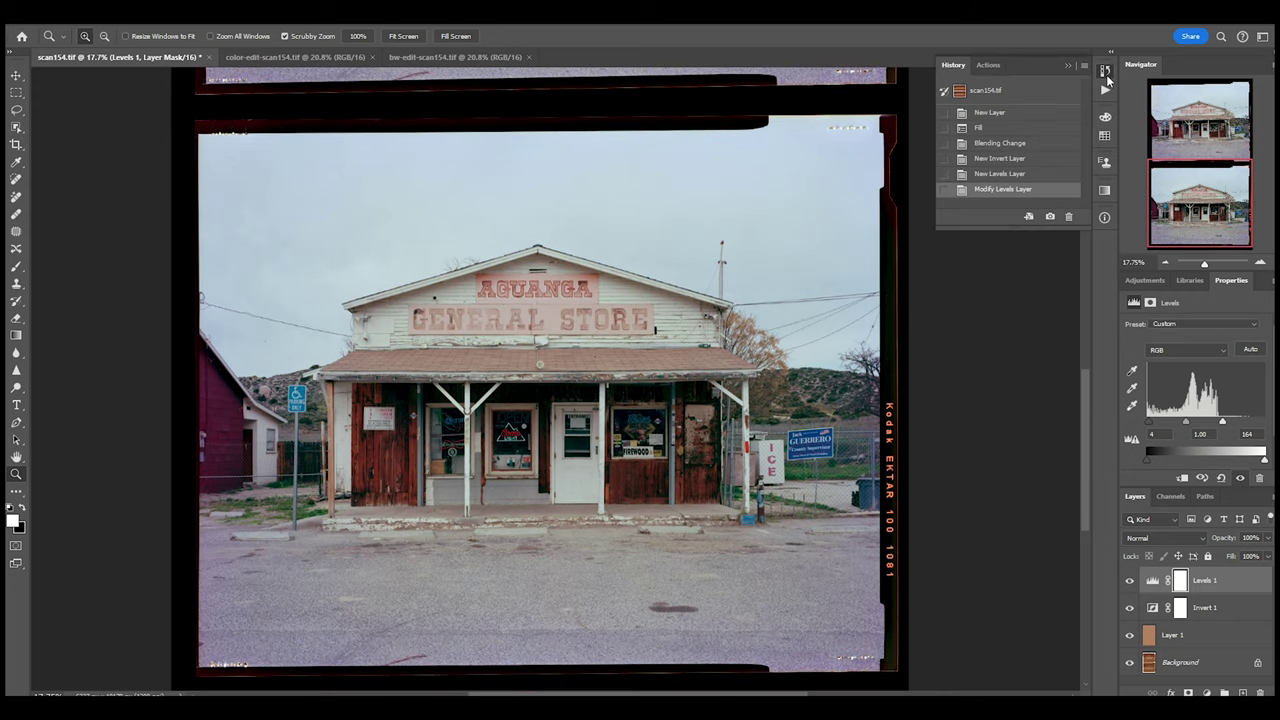
left_click(1033, 162)
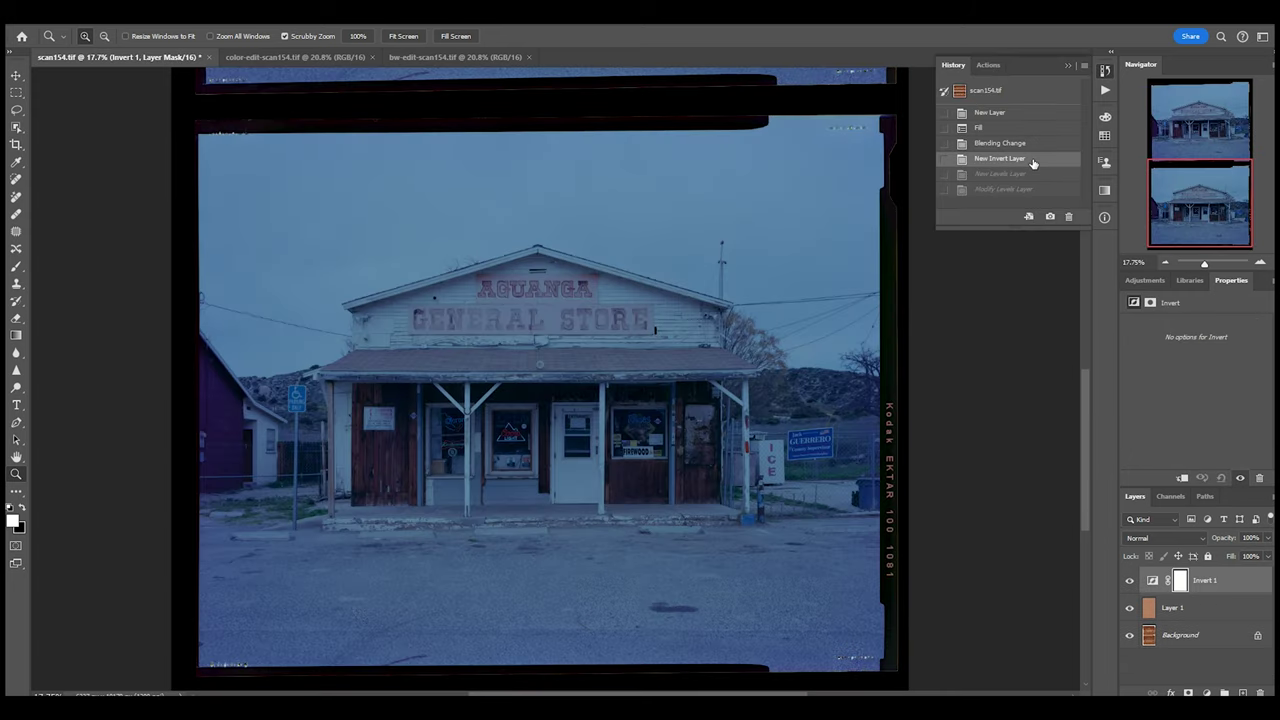
- Add a new Levels adjustment layer above the Invert layer and set its red channel midtones to 1.57
left_click(1205, 692)
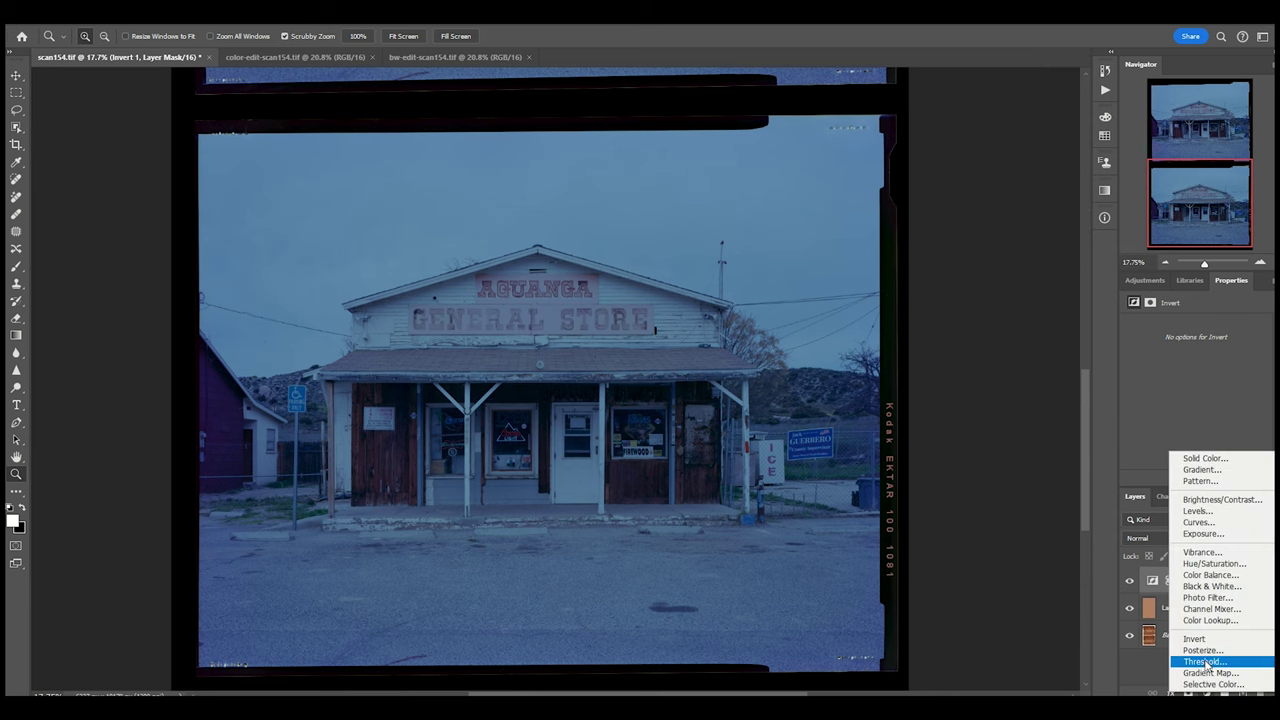
left_click(1189, 513)
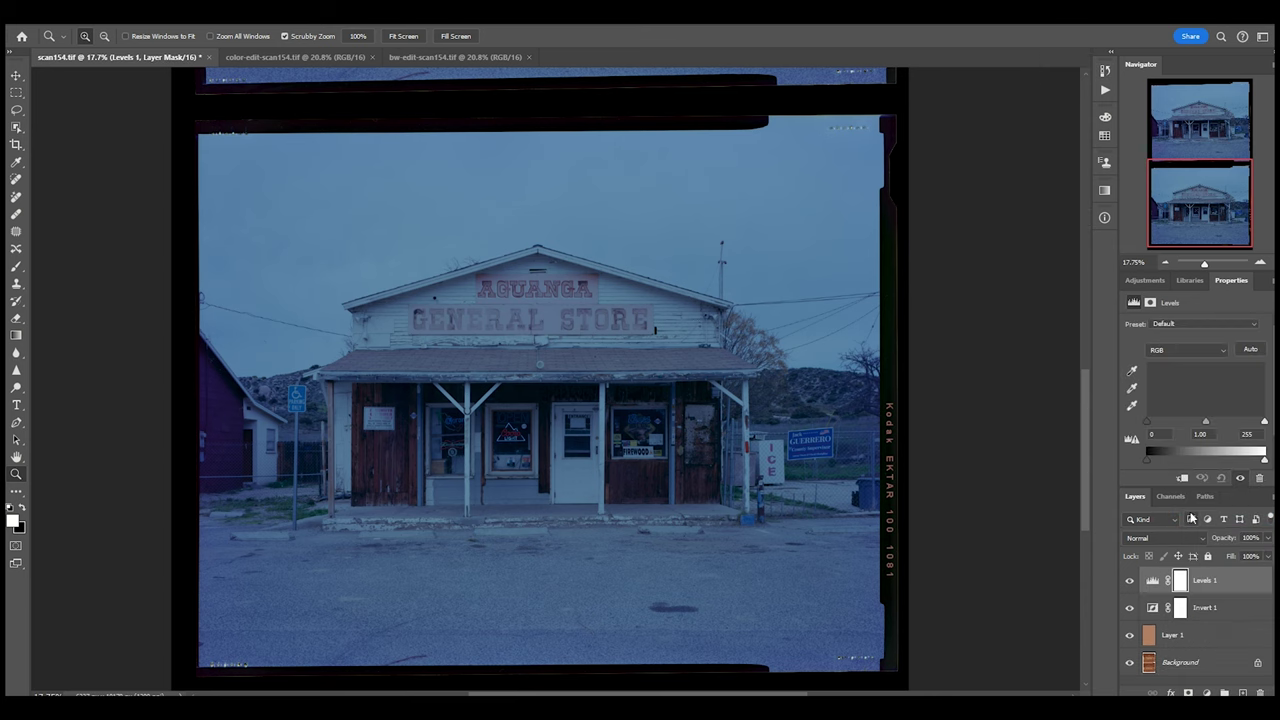
left_click(1176, 350)
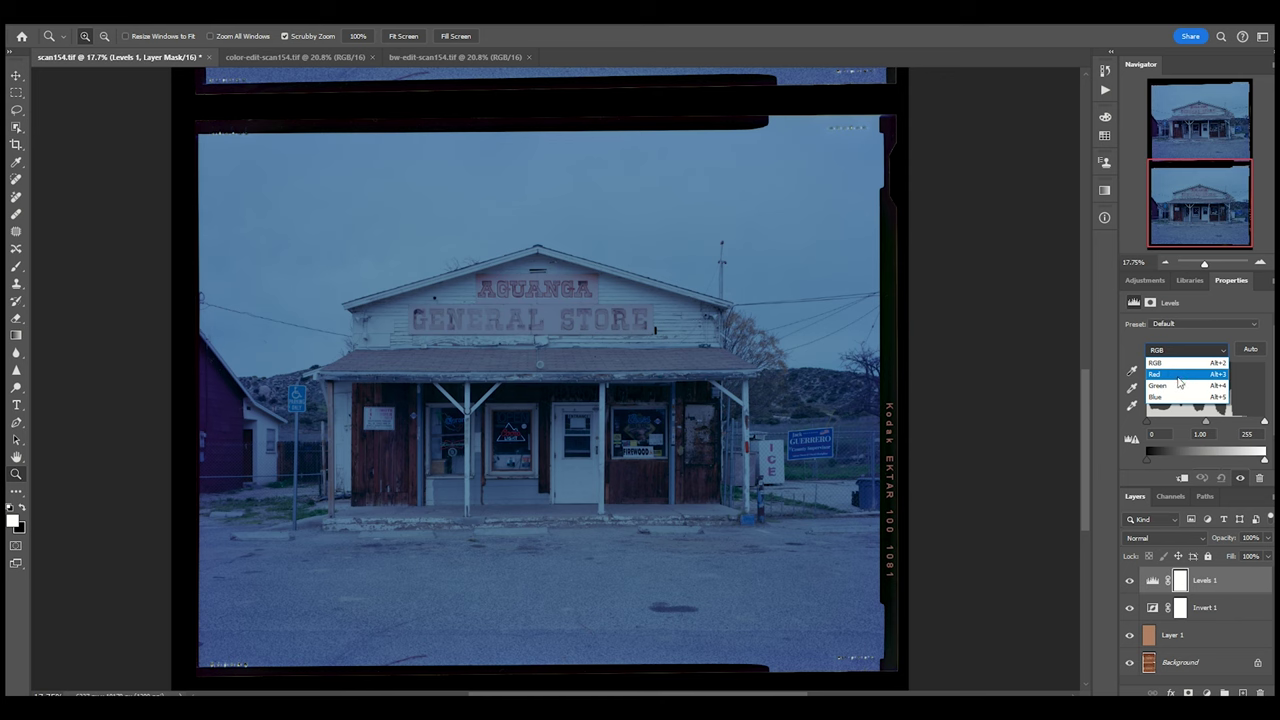
left_click(1178, 374)
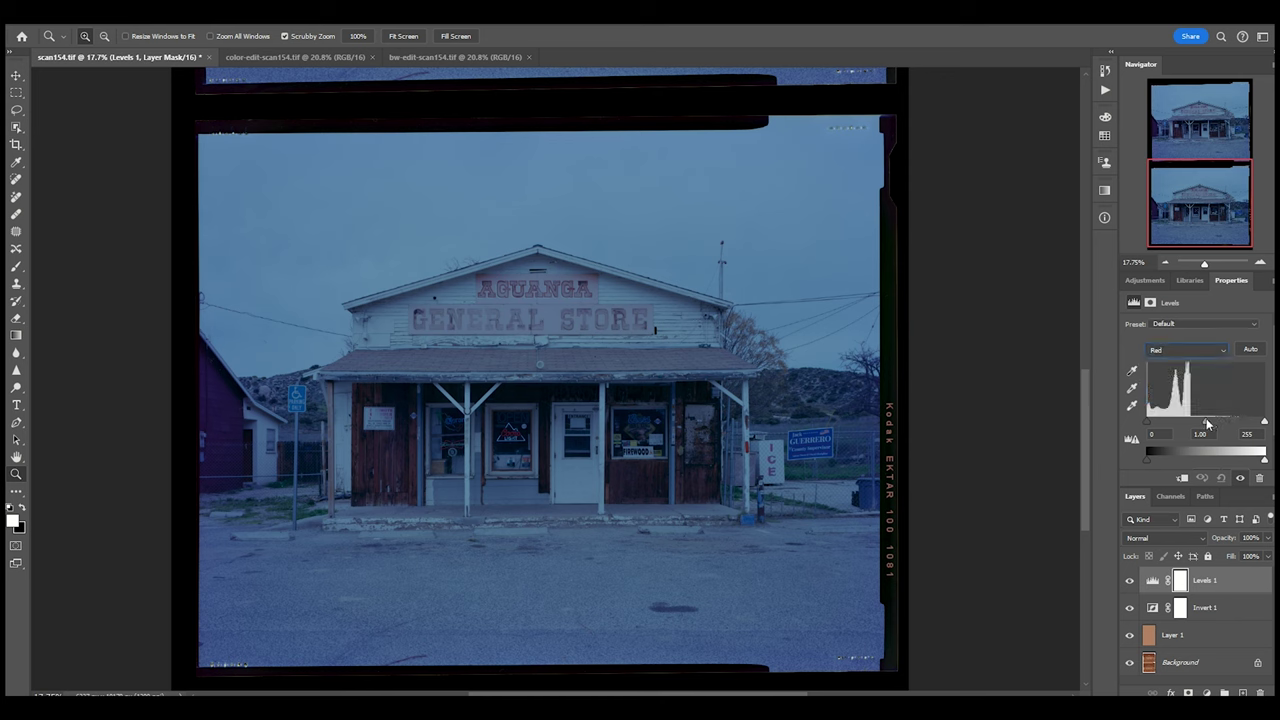
left_click_drag(1206, 425, 1184, 428)
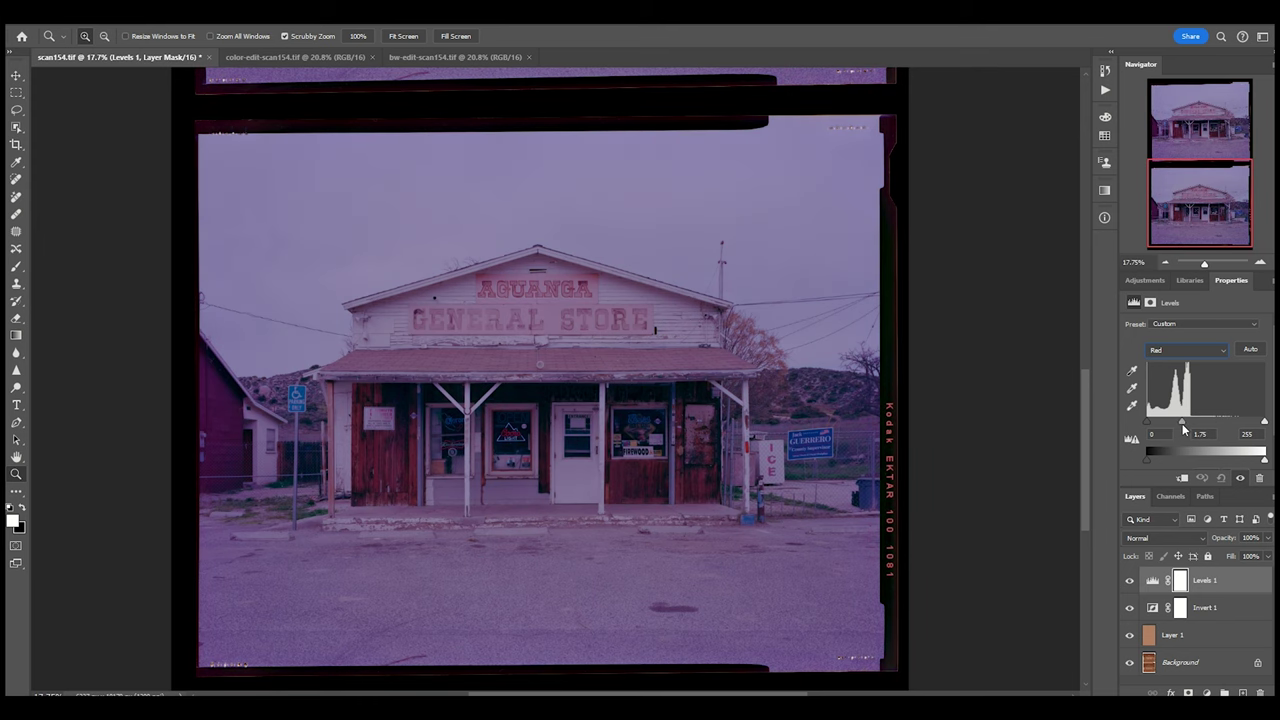
- Set the Levels layer's blue channel midtones to 0.75
left_click(1160, 351)
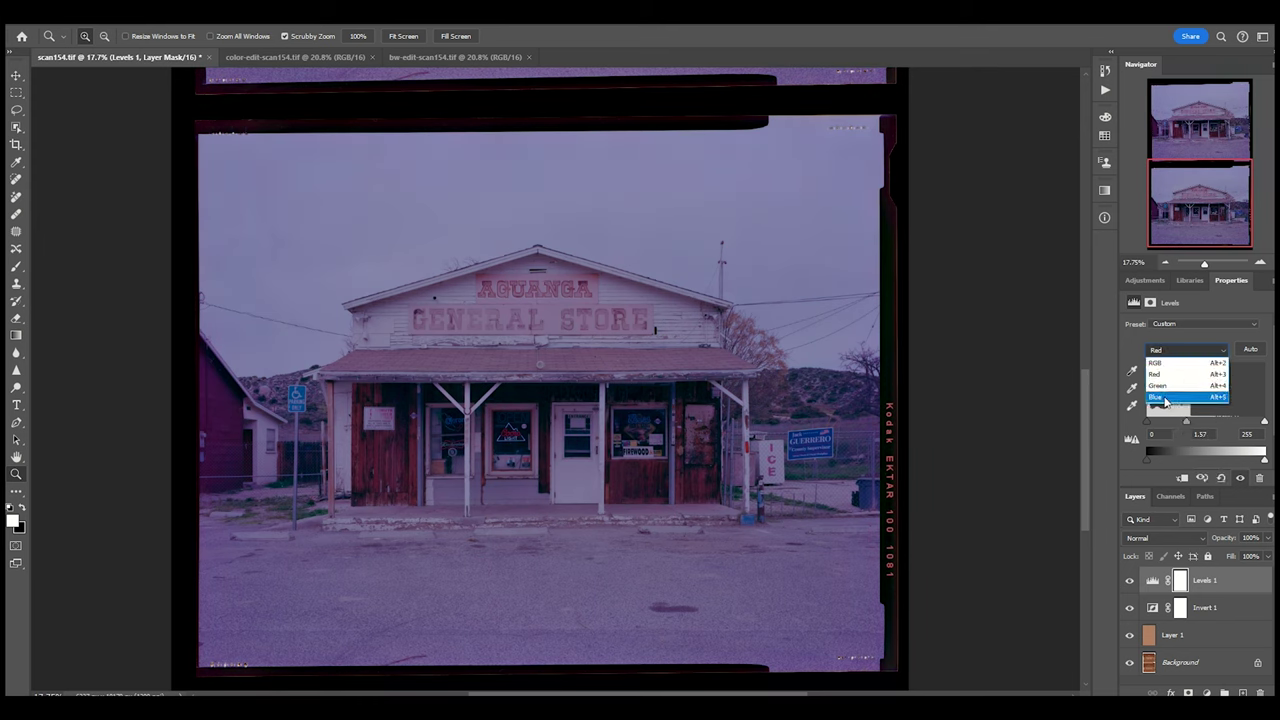
left_click(1164, 397)
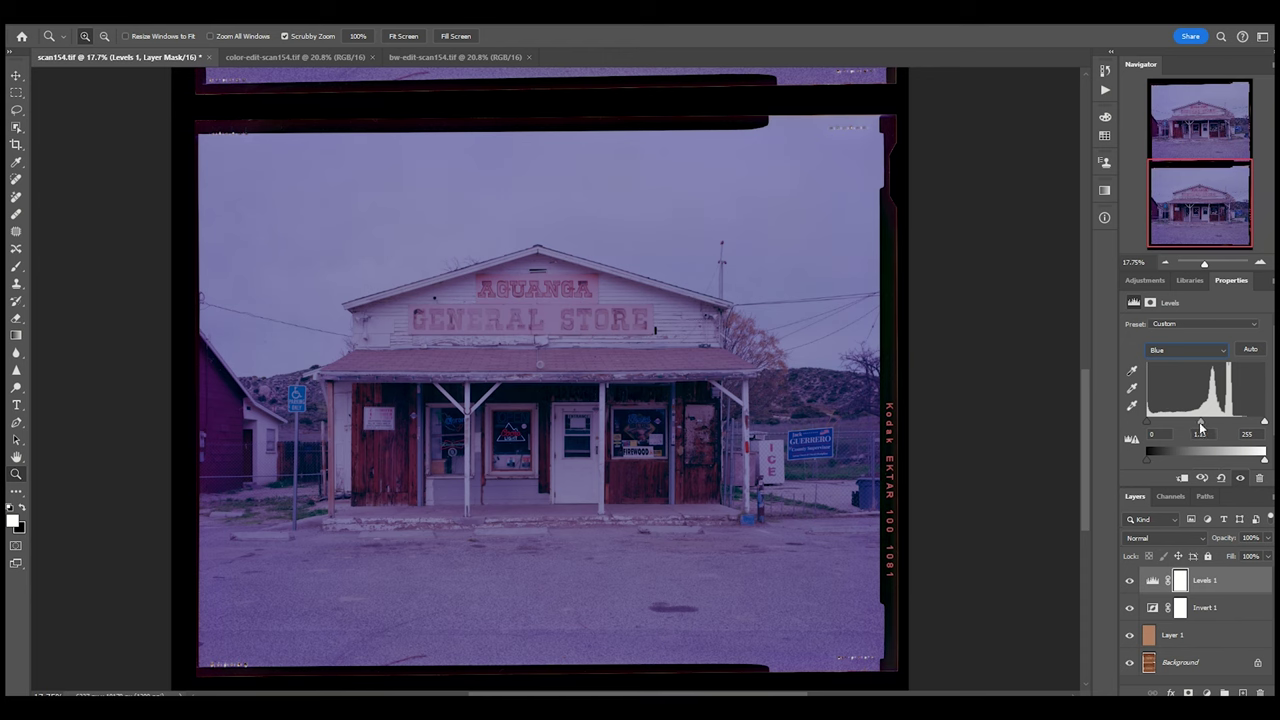
left_click_drag(1213, 426, 1217, 427)
- Set the combined RGB input levels of the Levels layer to a black point of 4 and a white point of 169
left_click(1180, 352)
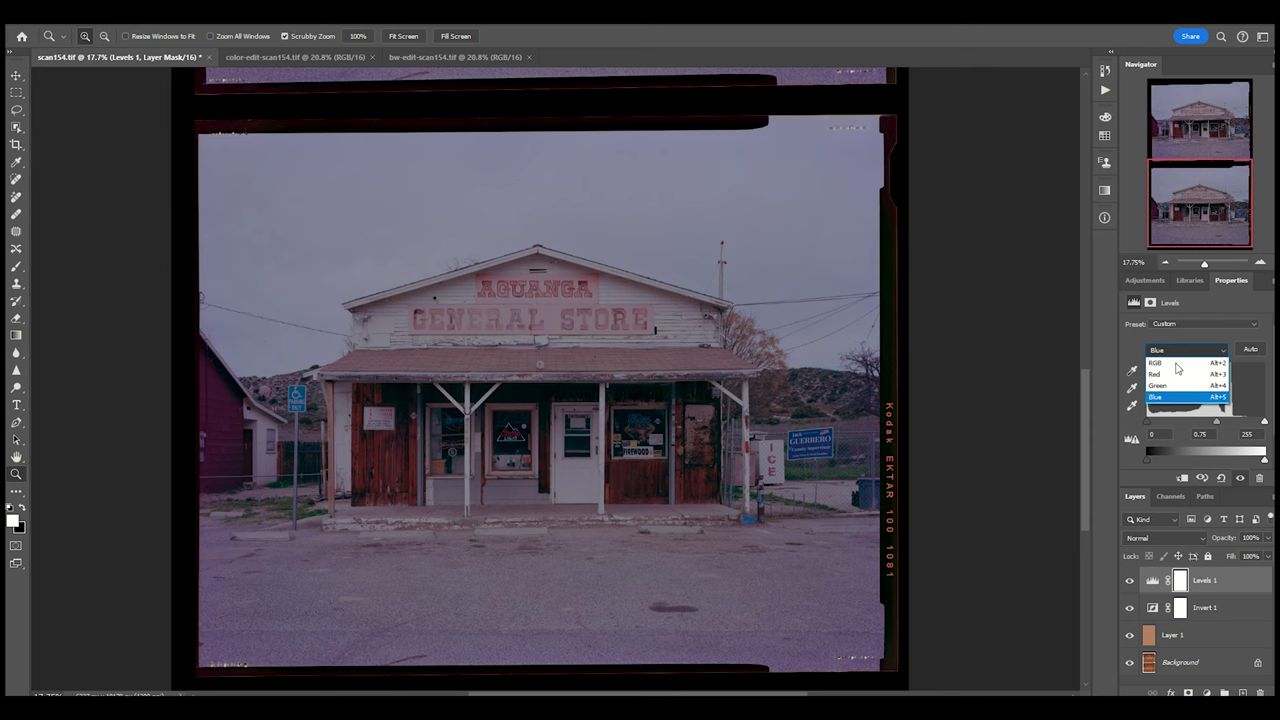
left_click(1163, 363)
left_click_drag(1261, 425, 1226, 428)
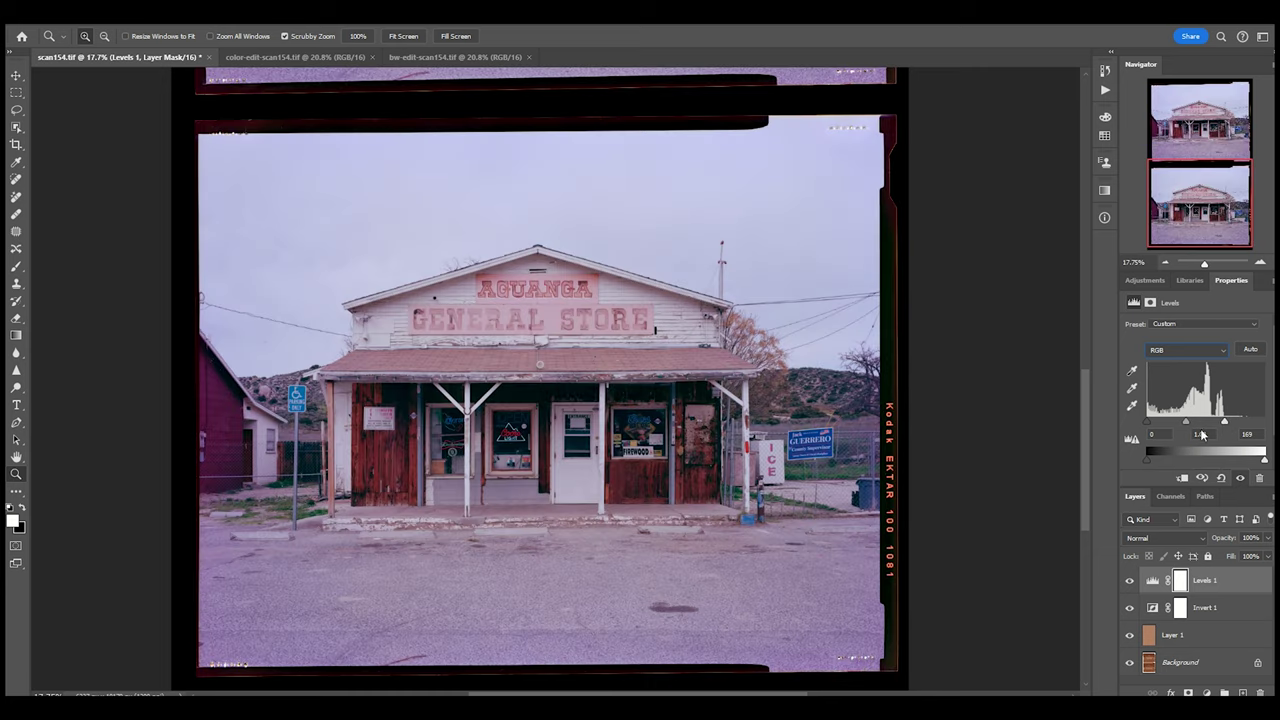
left_click(1150, 428, "alt")
left_click_drag(1150, 428, 1150, 428)
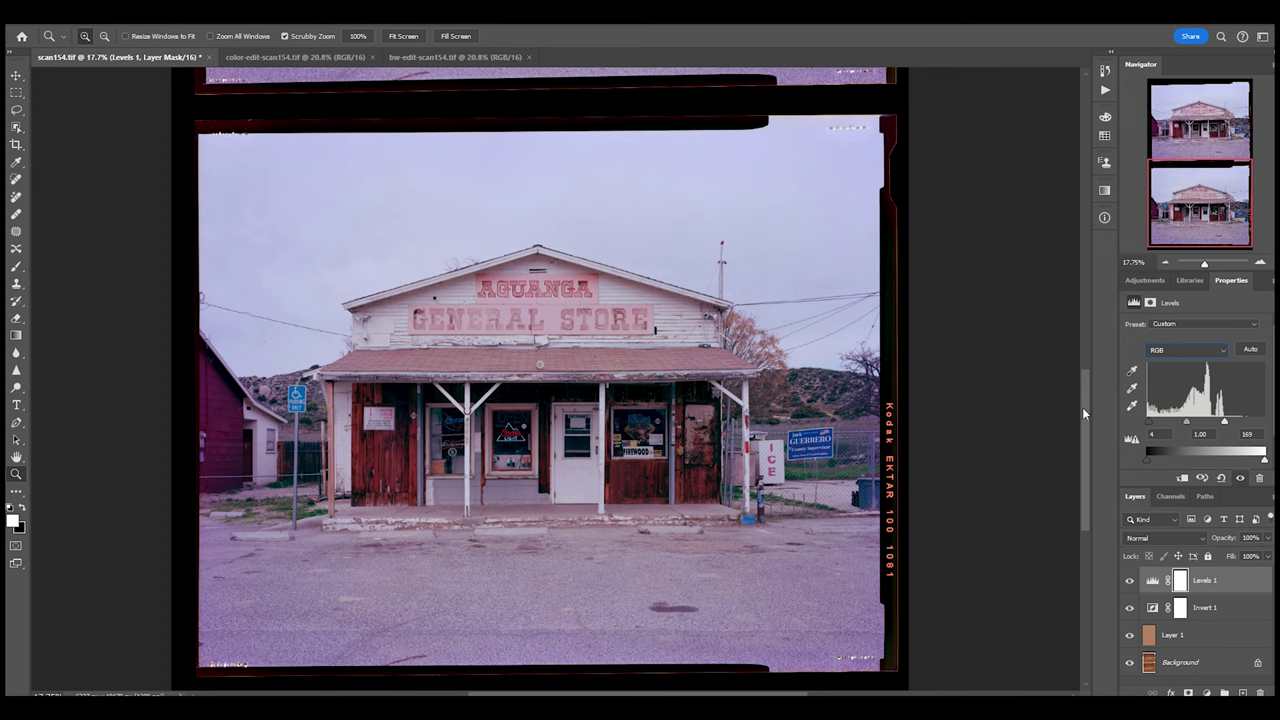
- Try moving the white point of the red channel in the Levels layer, and return to the combined RGB channel
mouse_move(1084, 406)
left_mouse_down()
mouse_move(1082, 434)
mouse_move(1080, 416)
left_mouse_up()
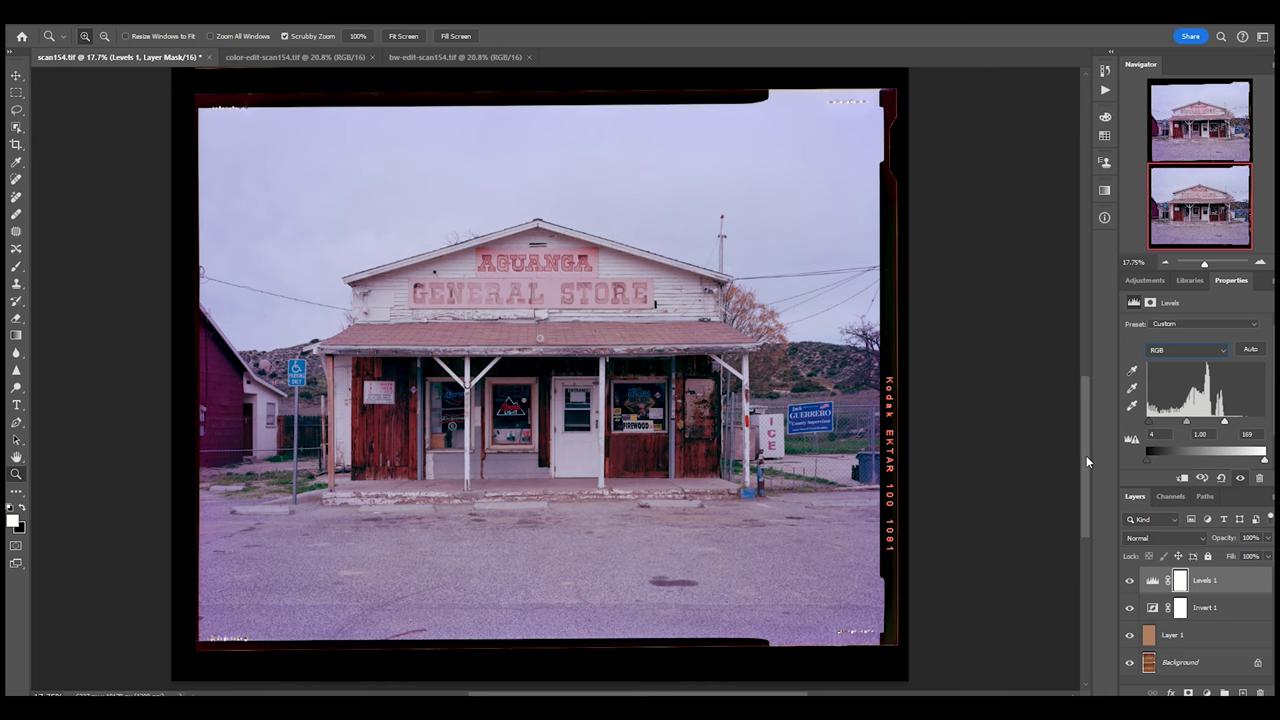
left_click_drag(1085, 456, 1084, 455)
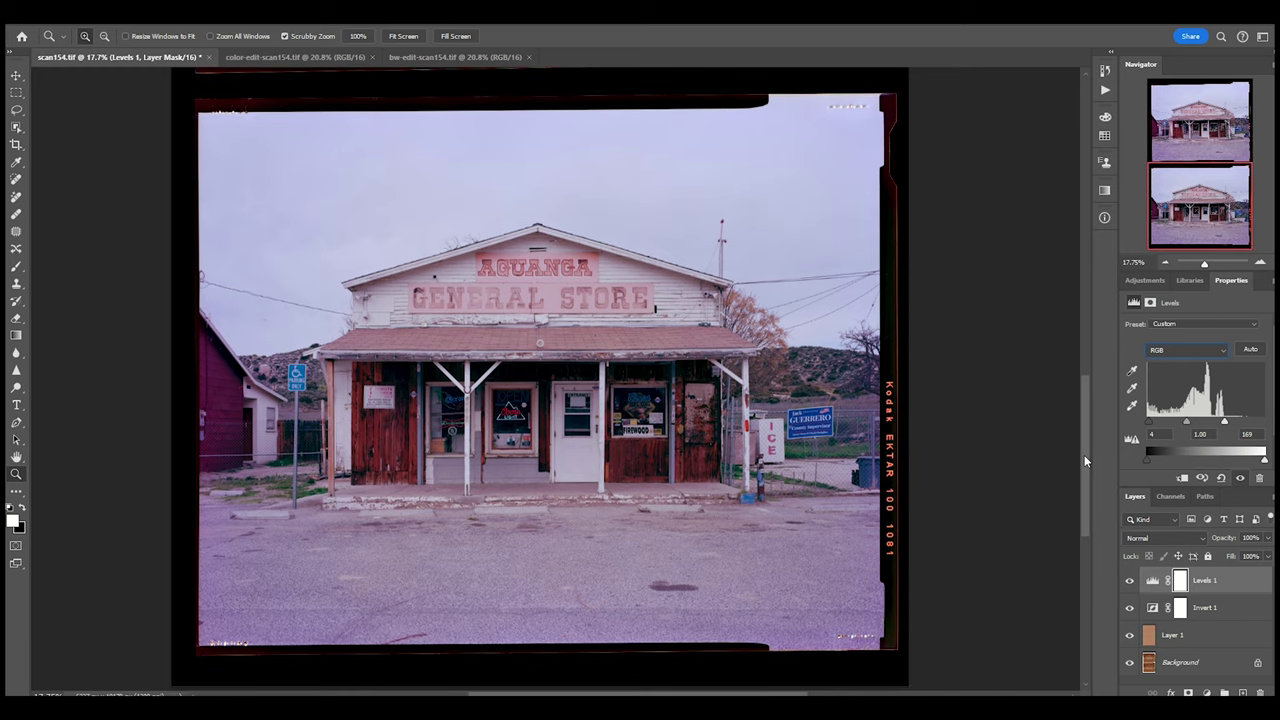
left_click(1186, 352)
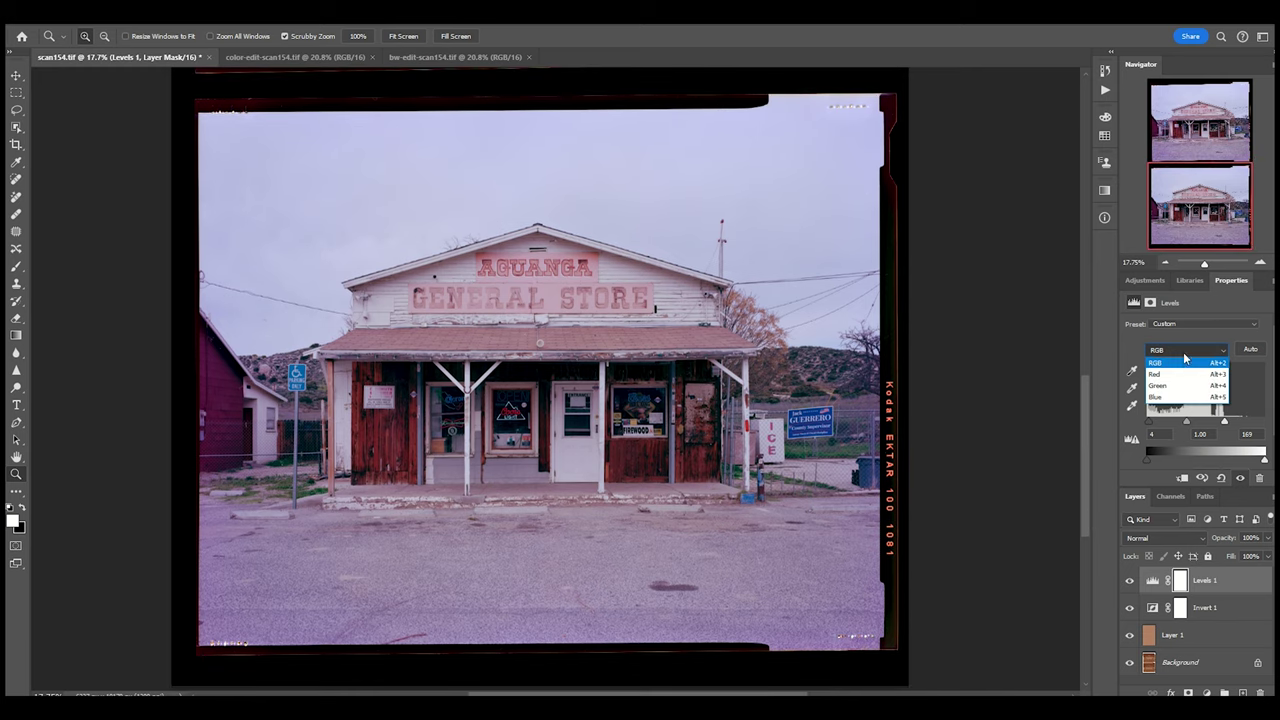
left_click(1184, 374)
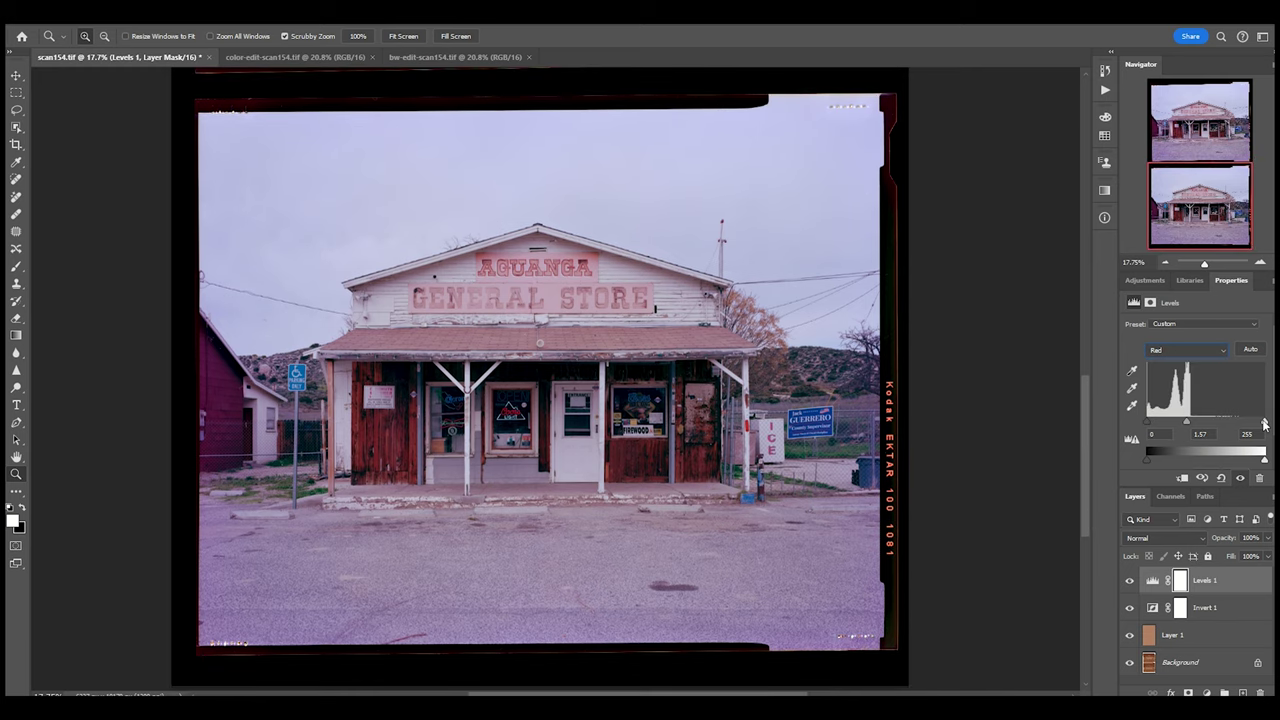
mouse_move(1263, 423)
left_mouse_down()
mouse_move(1204, 425)
mouse_move(1265, 424)
left_mouse_up()
left_click(1188, 352)
left_click(1188, 351)
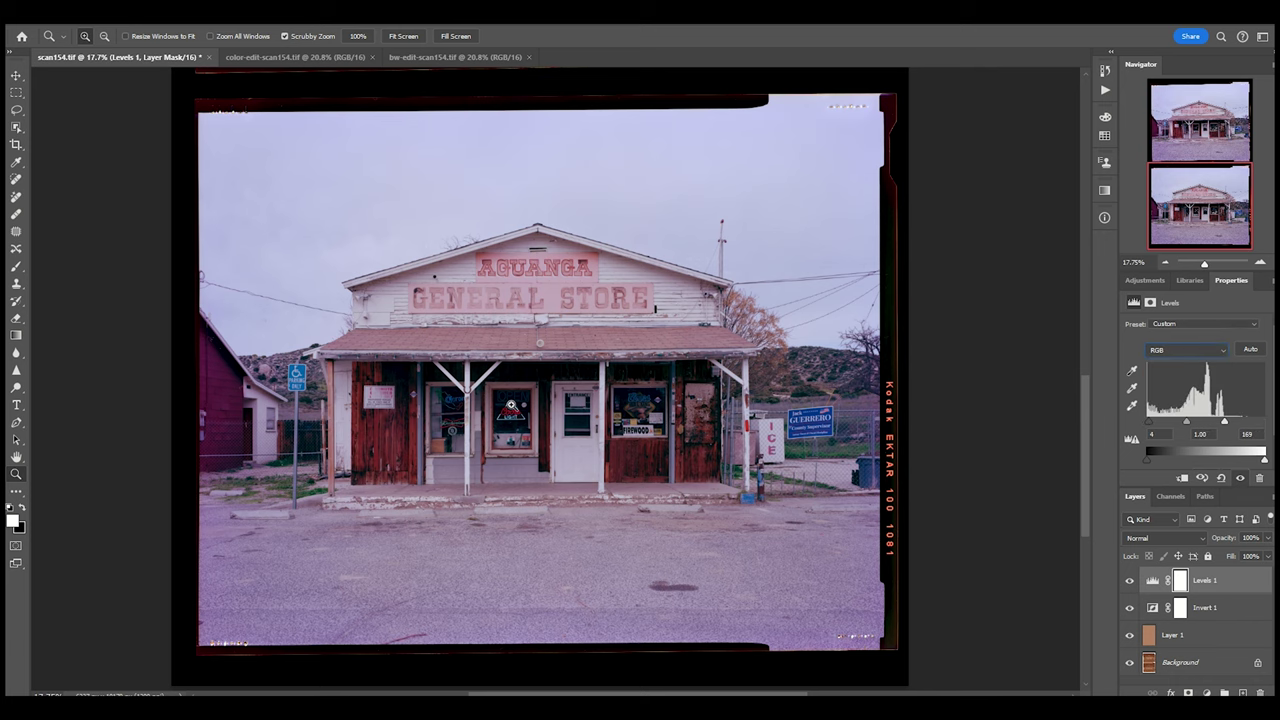
- Compare the sharpness and detail of the storefront's neon-sign window between the upper and lower frames
left_click_drag(1082, 434, 1066, 291)
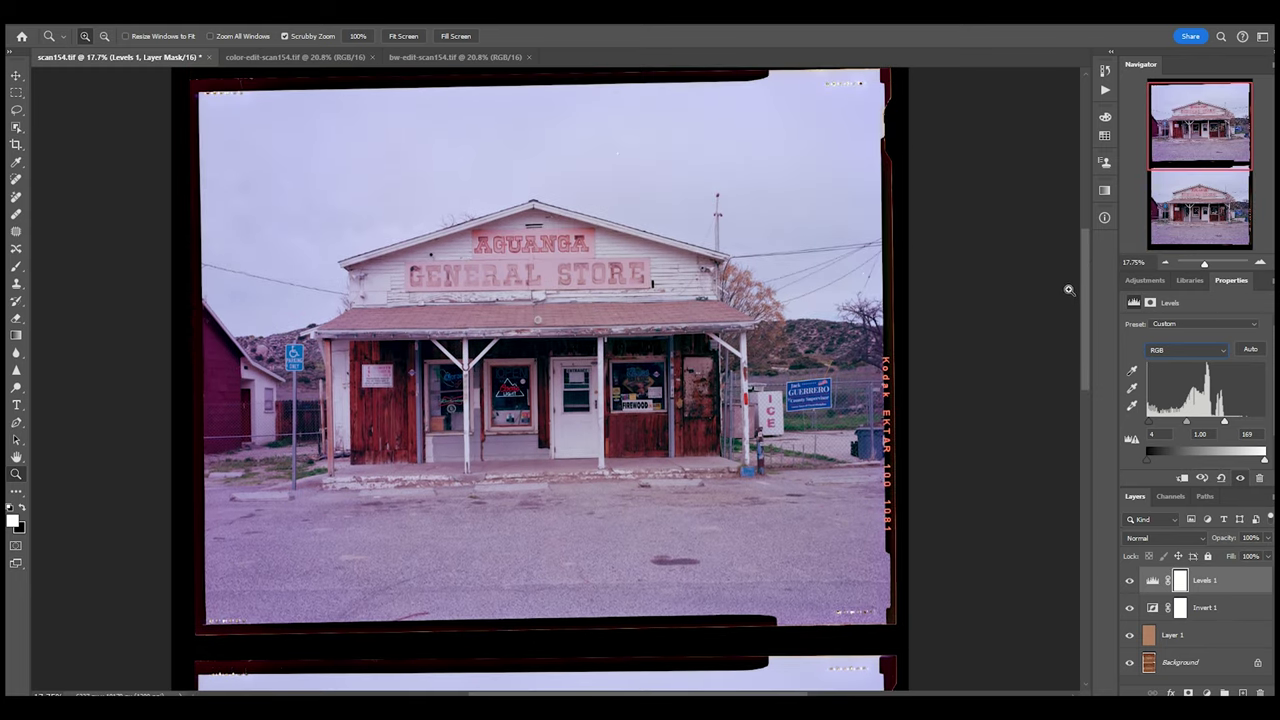
mouse_move(1068, 290)
left_mouse_down()
mouse_move(1077, 277)
mouse_move(1091, 440)
mouse_move(1086, 285)
left_mouse_up()
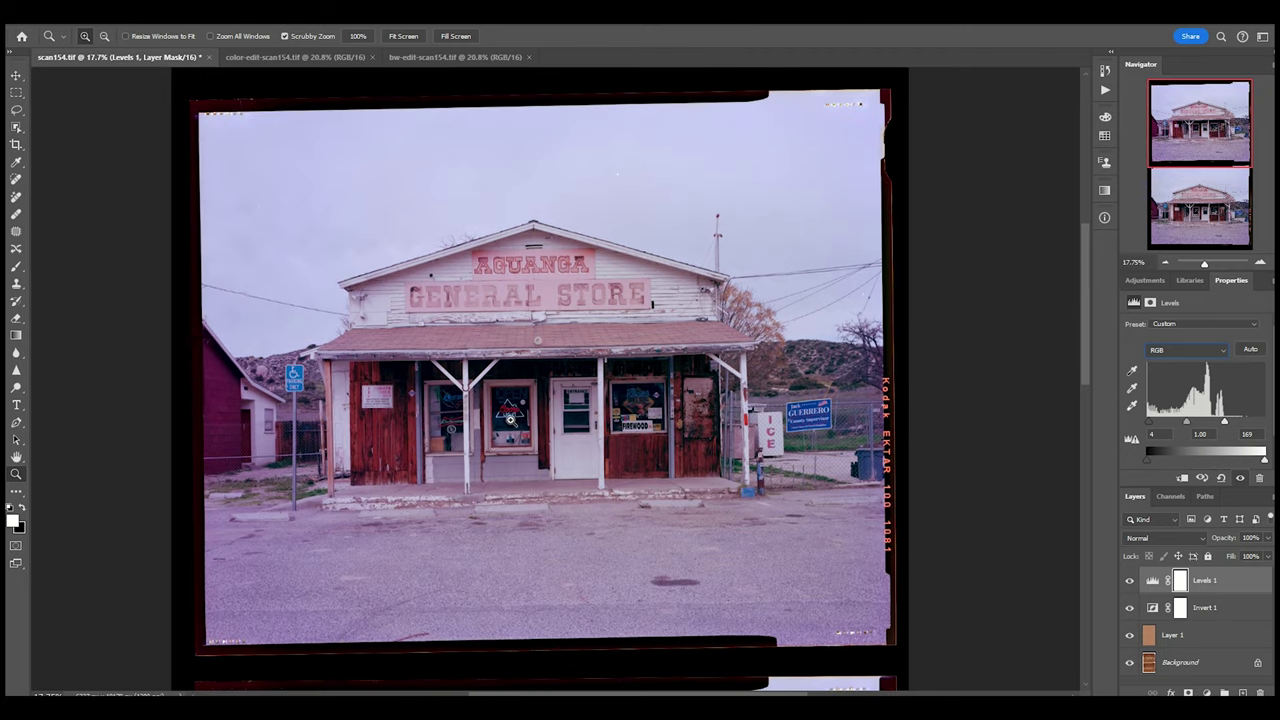
left_click_drag(507, 420, 469, 434)
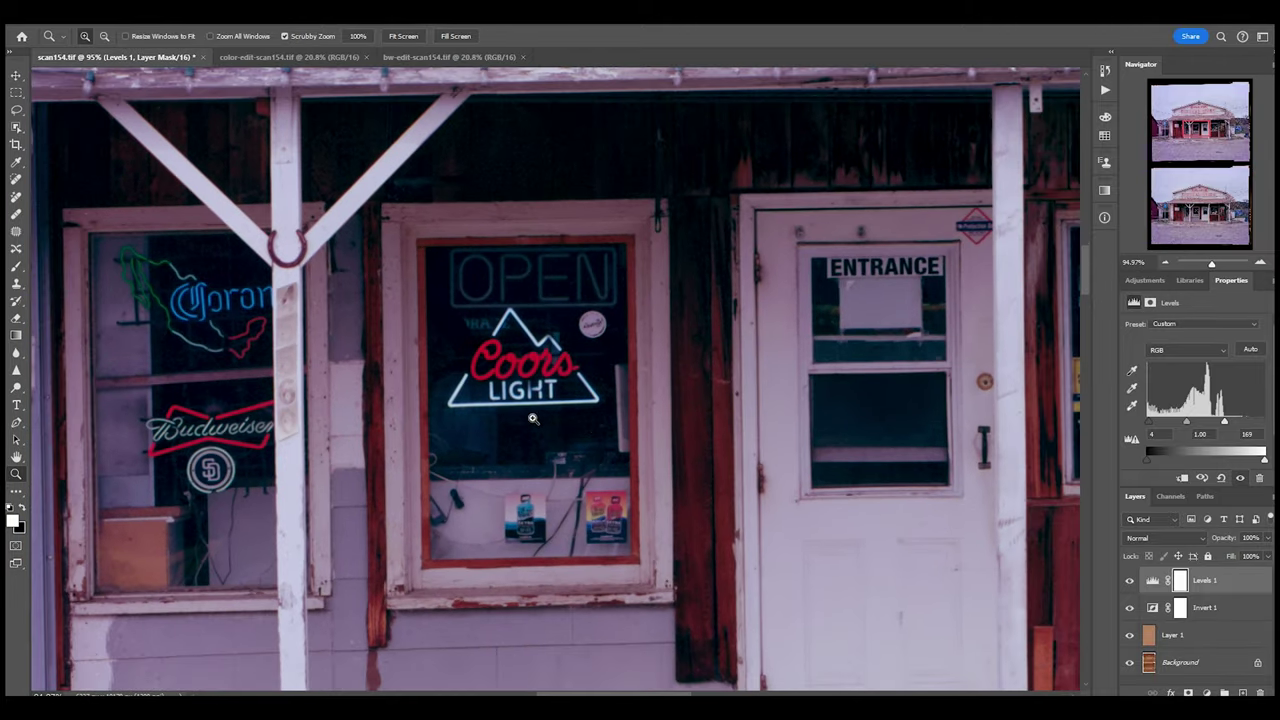
left_click_drag(1086, 261, 1086, 517)
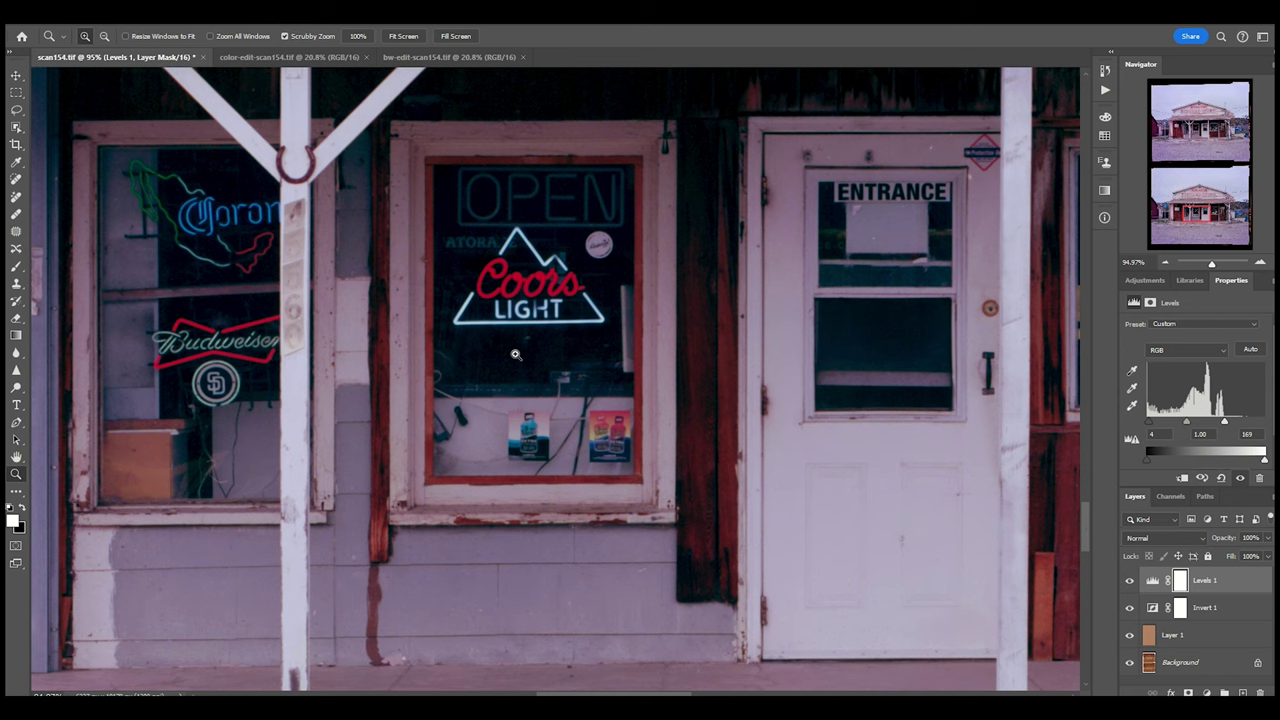
scroll(784, 402, "down", 5)
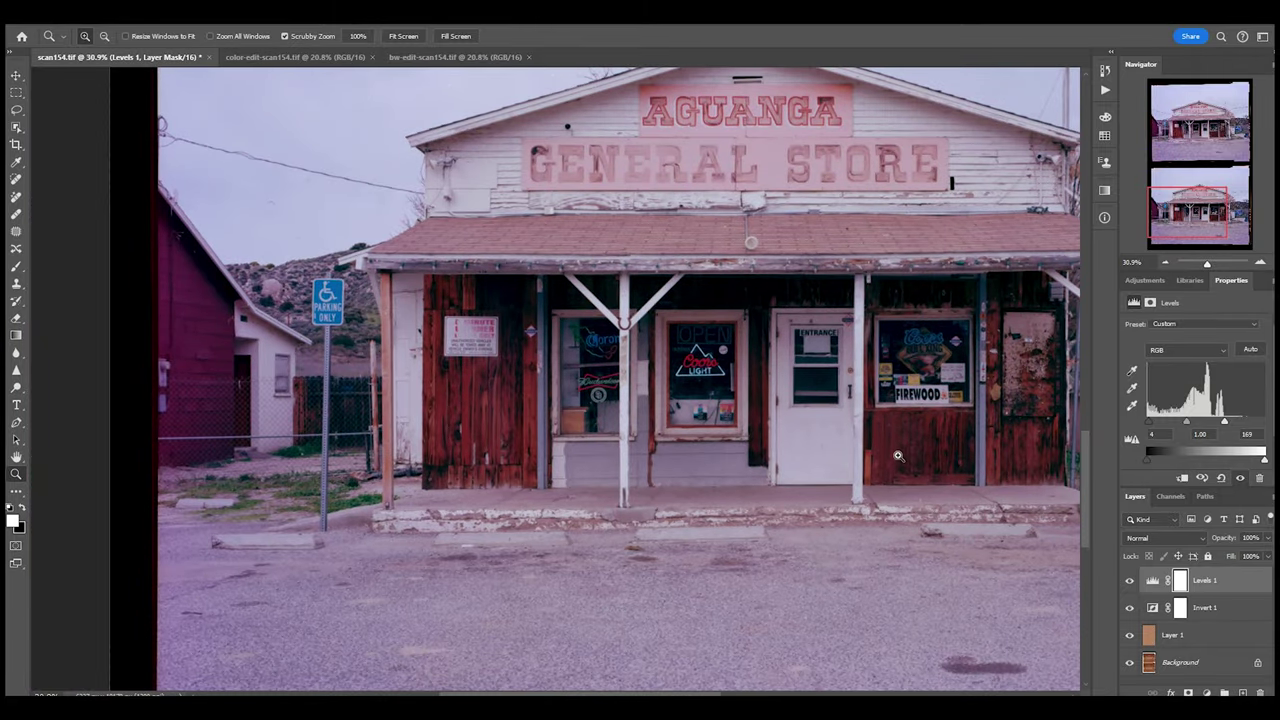
scroll(865, 485, "down", 1)
left_click_drag(1237, 205, 1190, 212)
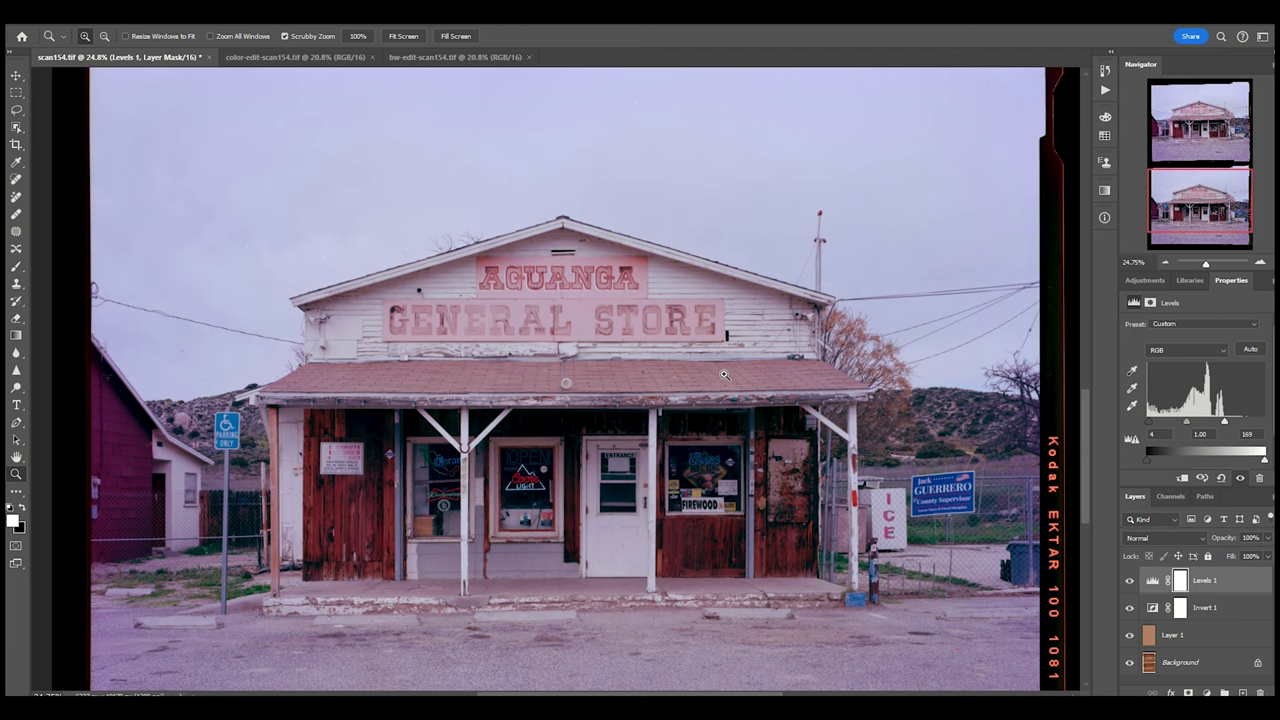
- Inspect the lower frame up close, from the sky and film edge across the storefront to the asphalt
scroll(725, 375, "up", 3)
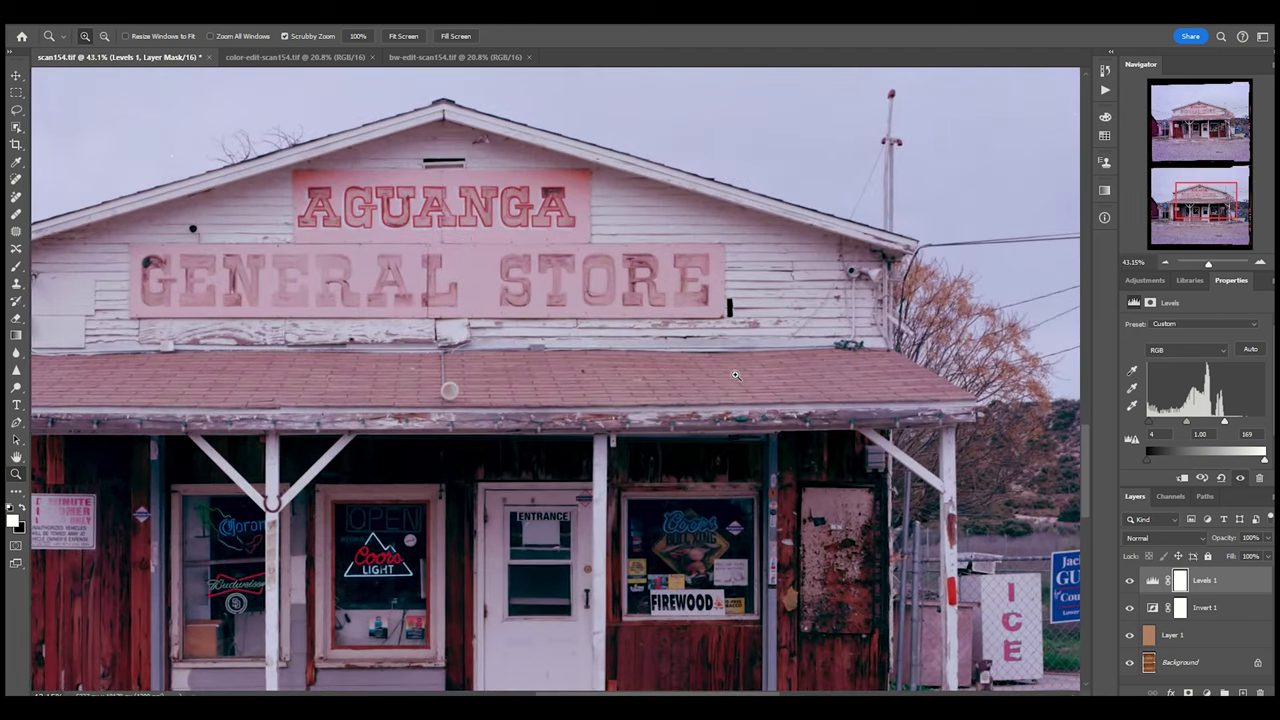
key("h")
left_click_drag(815, 343, 700, 428)
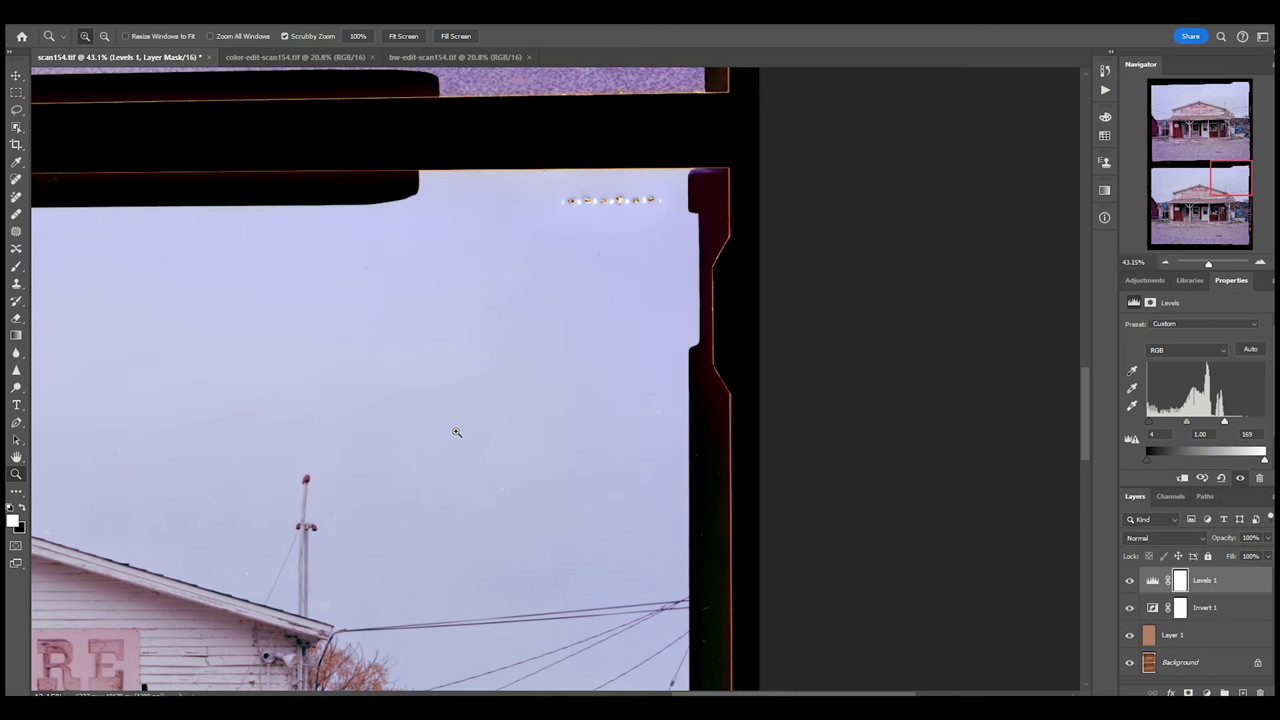
key("h")
left_click_drag(403, 431, 856, 307)
left_click_drag(537, 449, 860, 451)
left_click_drag(668, 532, 812, 395)
left_click_drag(782, 537, 750, 382)
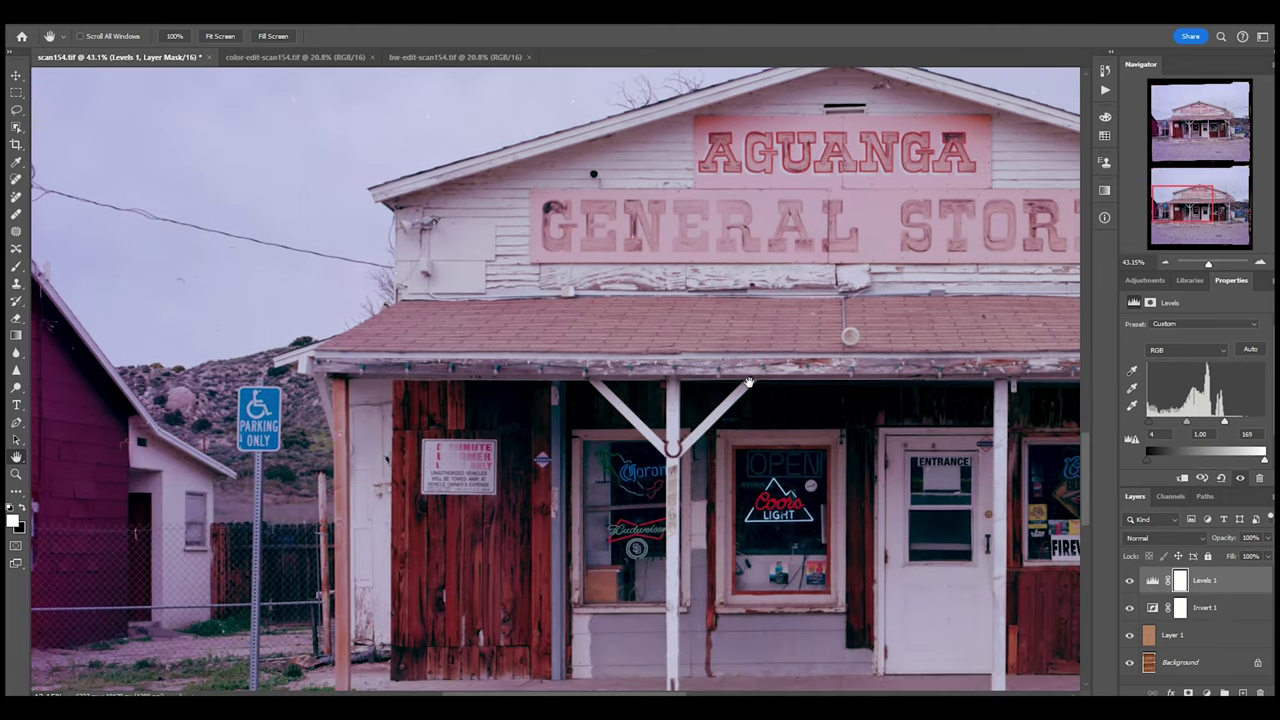
left_click_drag(748, 517, 708, 376)
left_click_drag(791, 523, 586, 418)
left_click_drag(846, 409, 502, 432)
left_click_drag(800, 426, 758, 400)
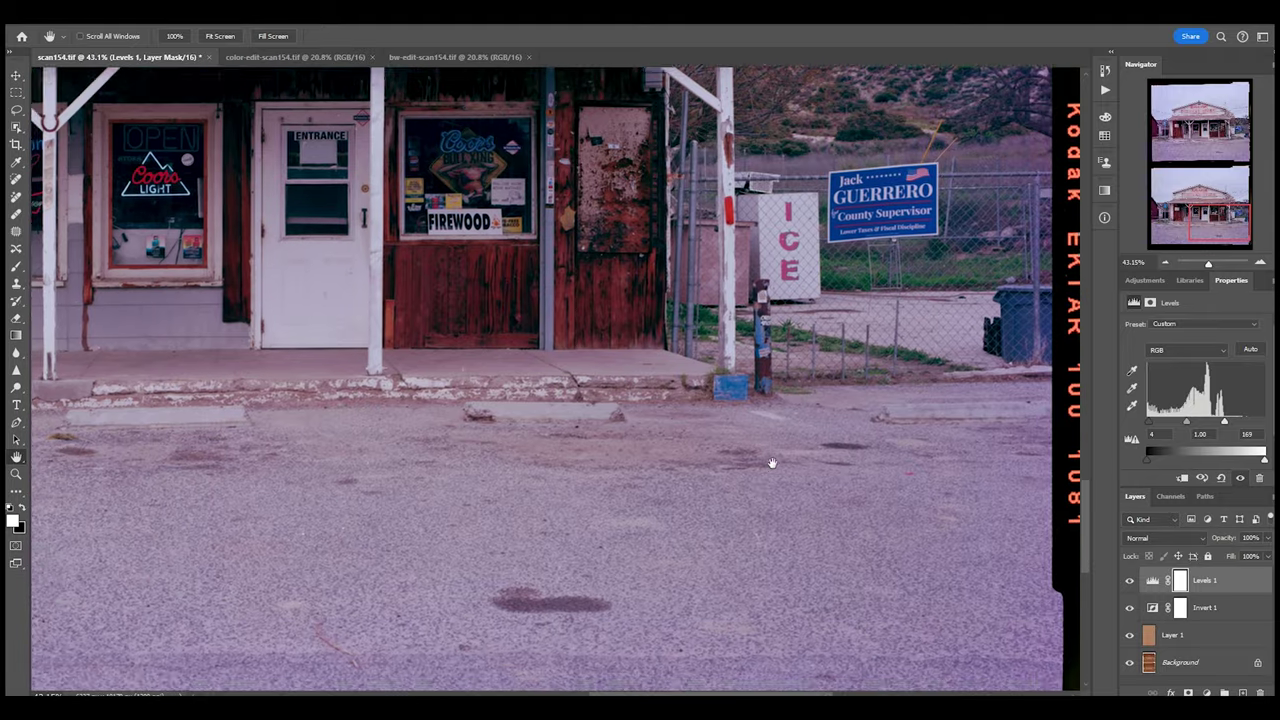
left_click_drag(771, 457, 811, 403)
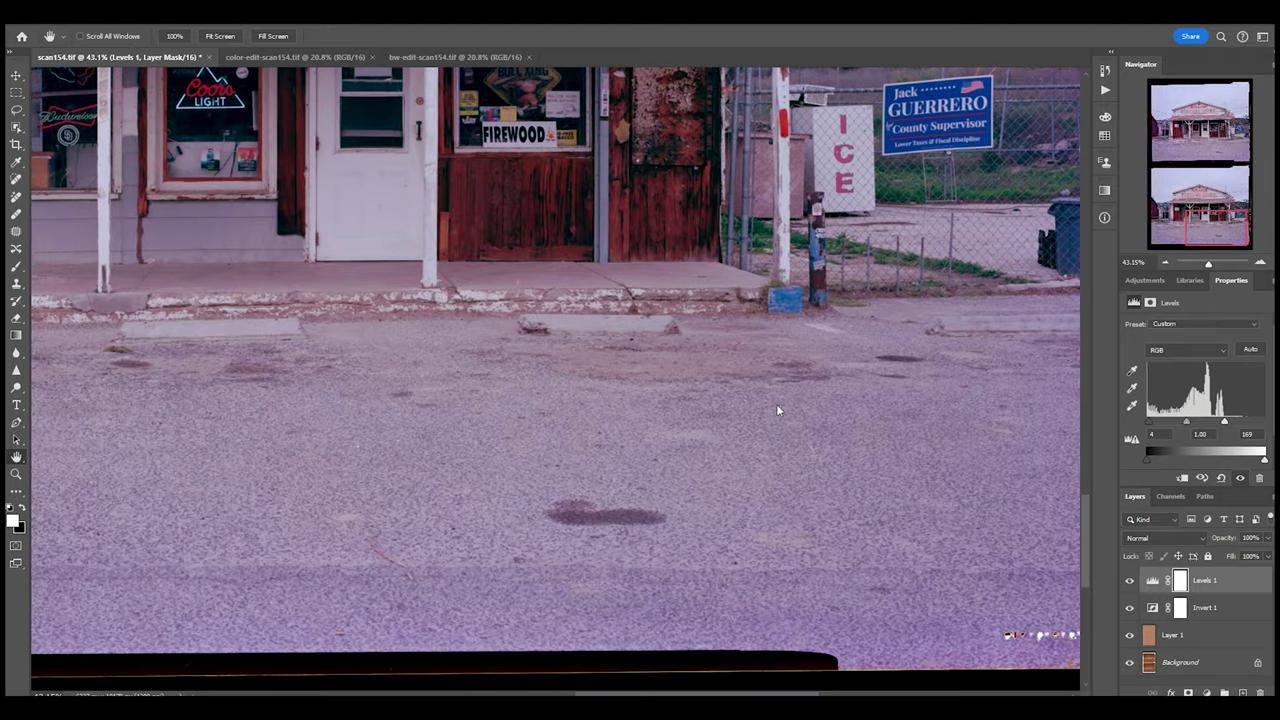
- Crop the scan to the lower frame only and flatten all layers into a single background
right_click(776, 404)
left_click(786, 412)
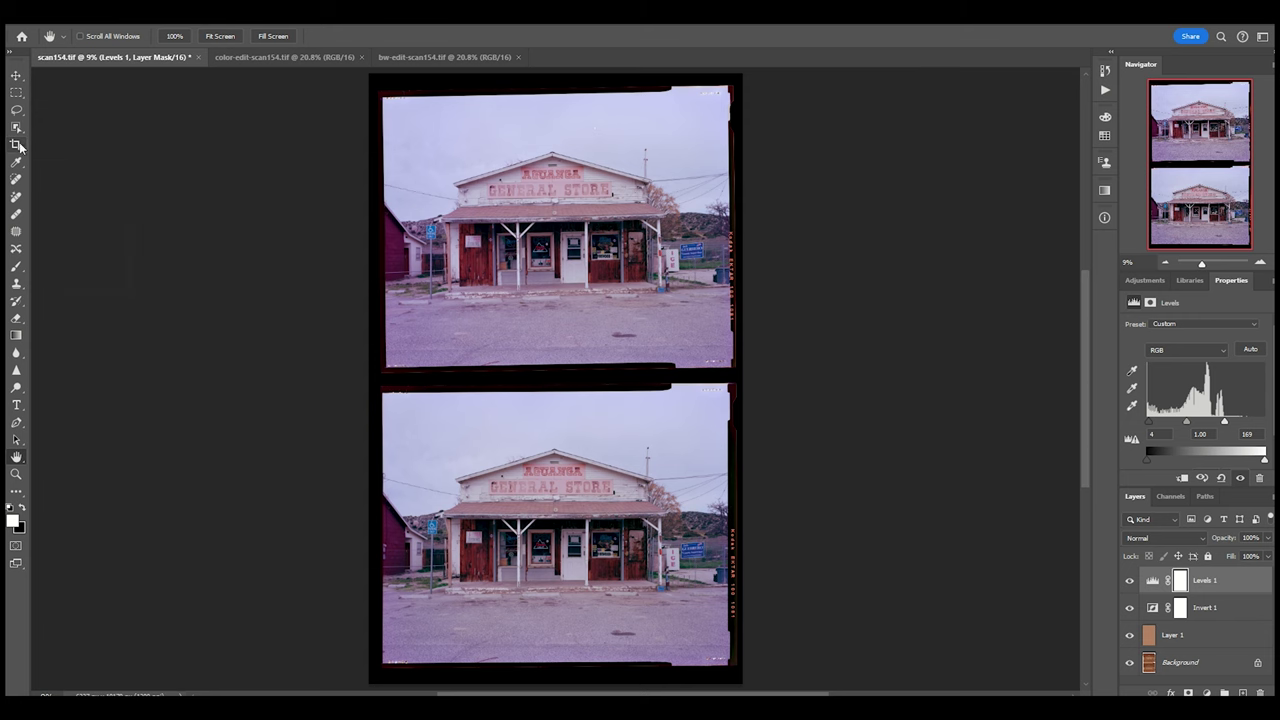
key("c")
left_click_drag(555, 74, 570, 226)
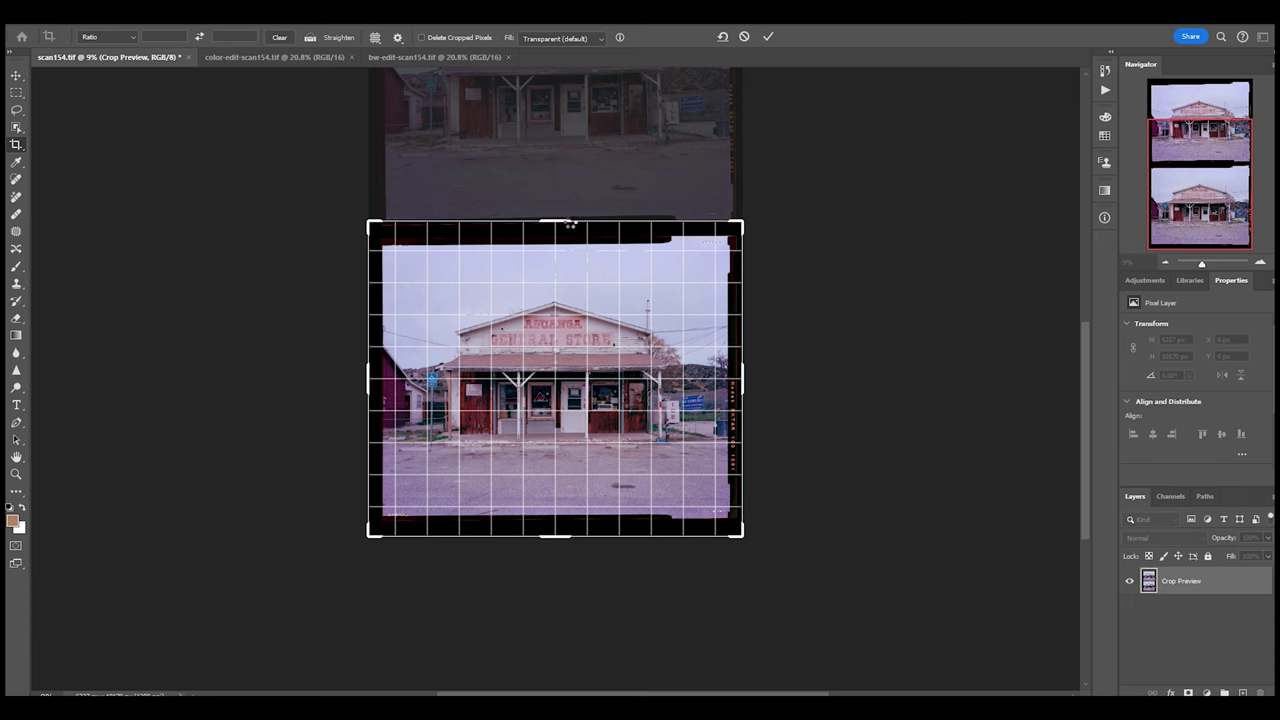
key("Return")
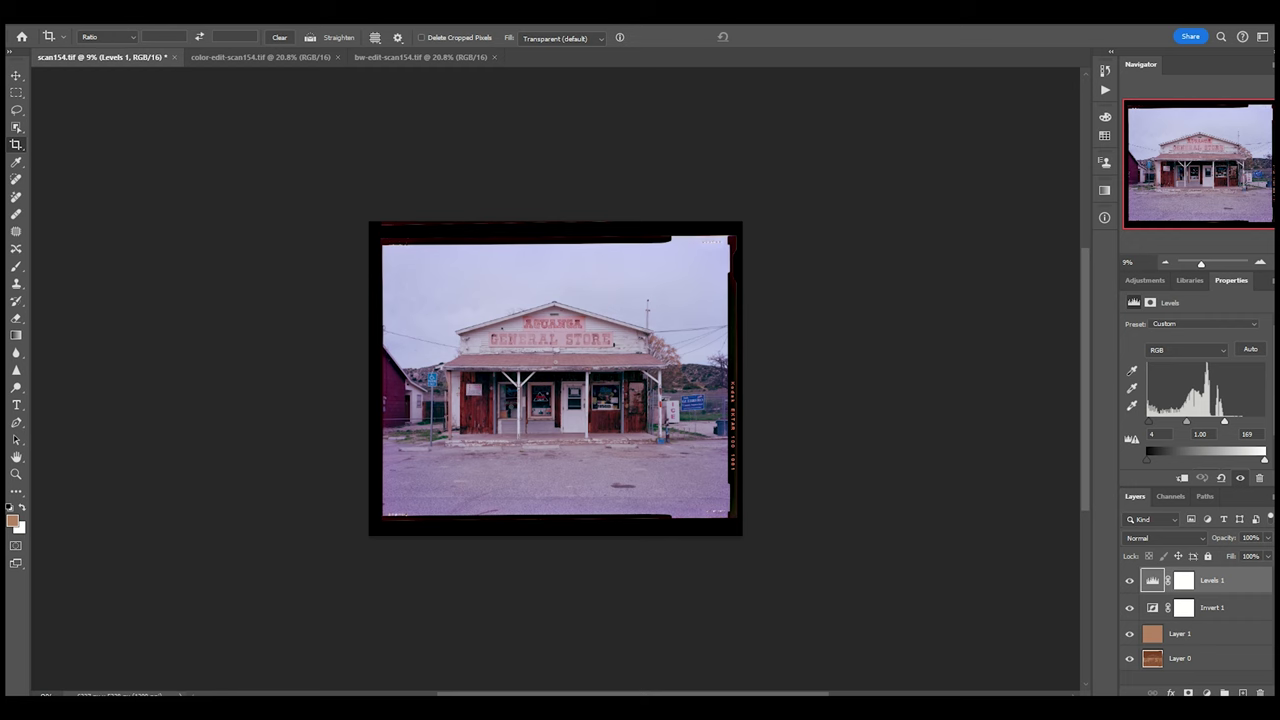
left_click(100, 12)
left_click(171, 537)
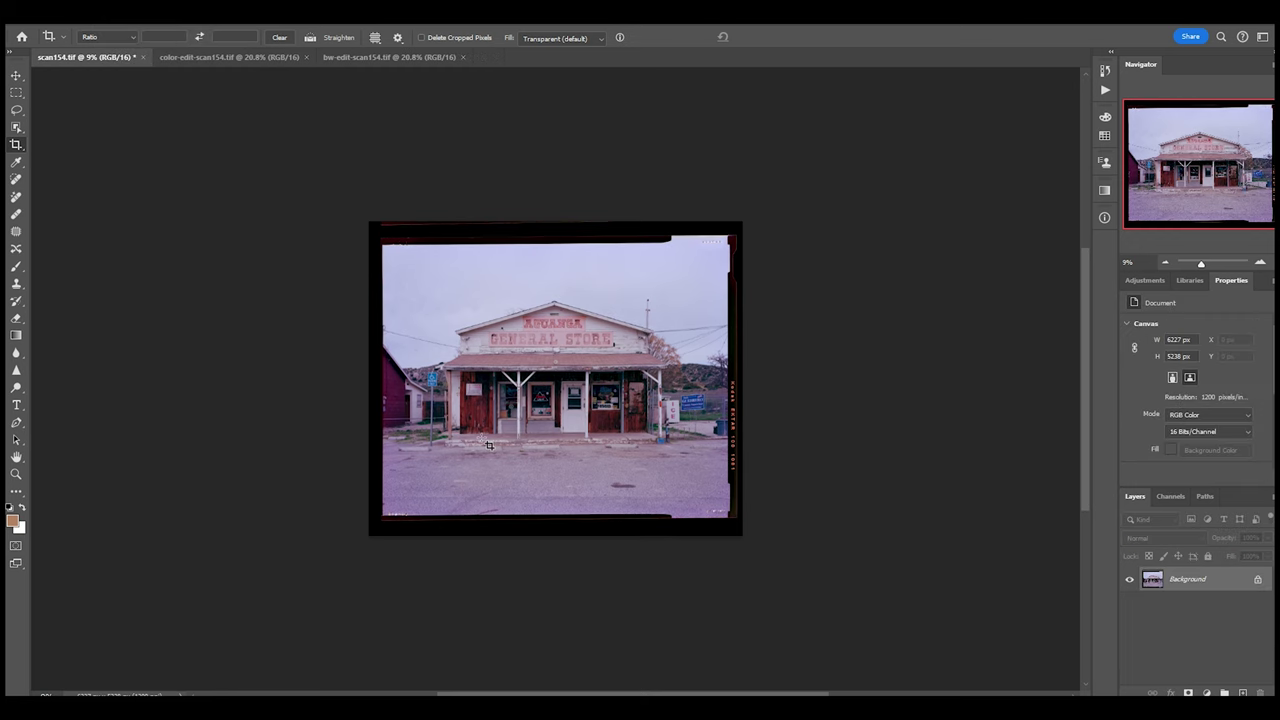
- Apply the Camera Raw Filter to the flattened photo and raise its exposure to +0.45
key("ctrl")
key("ctrl+shift+a")
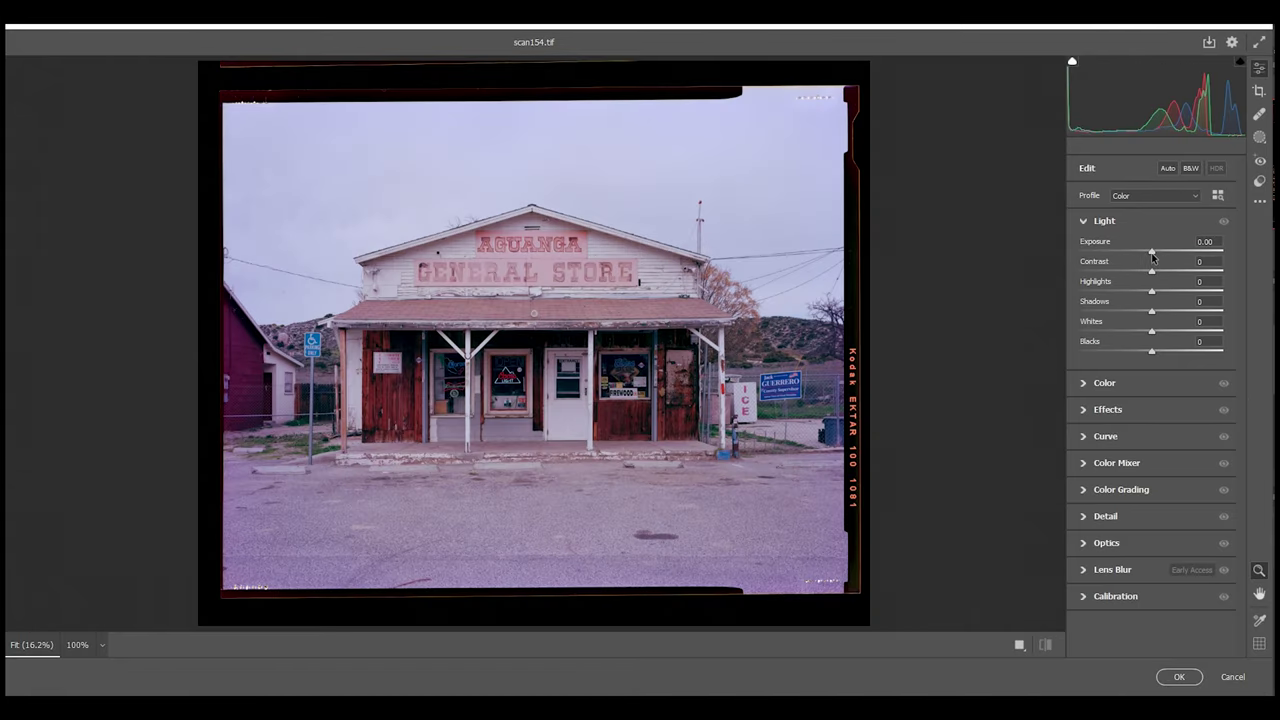
left_click_drag(1152, 256, 1159, 258)
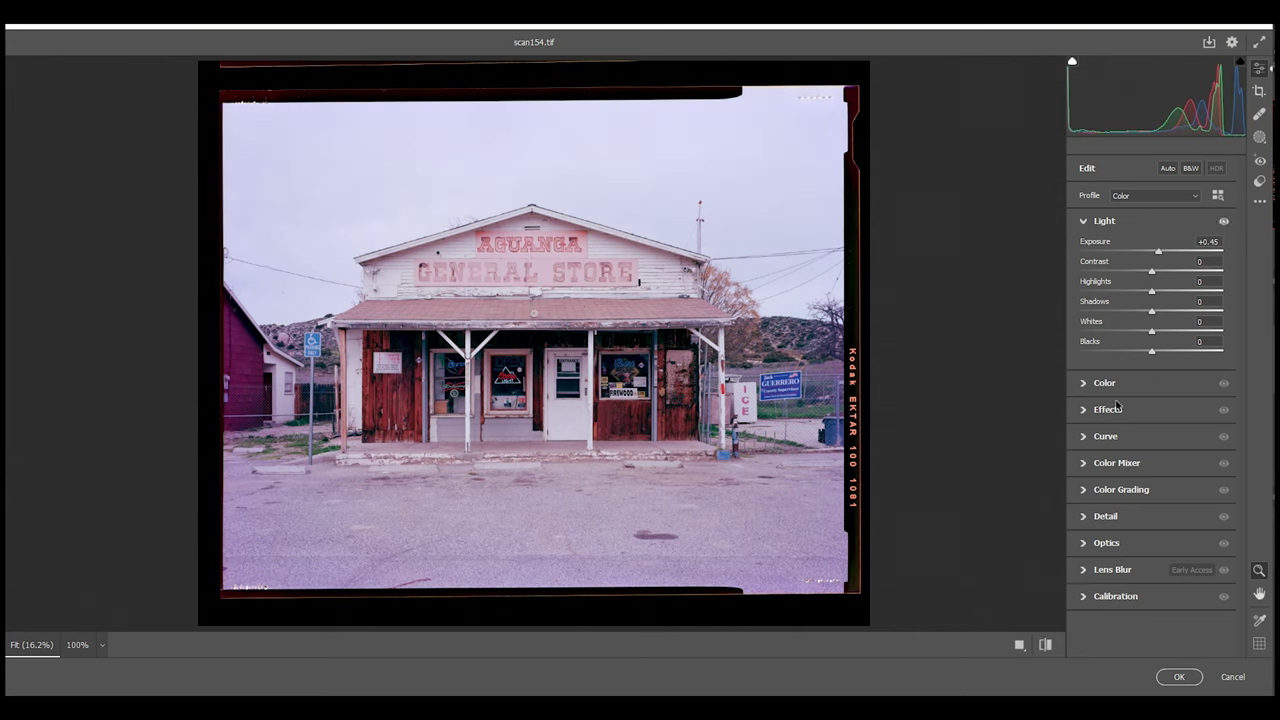
- Discard all Camera Raw changes and close the filter without applying it
left_click(1232, 676)
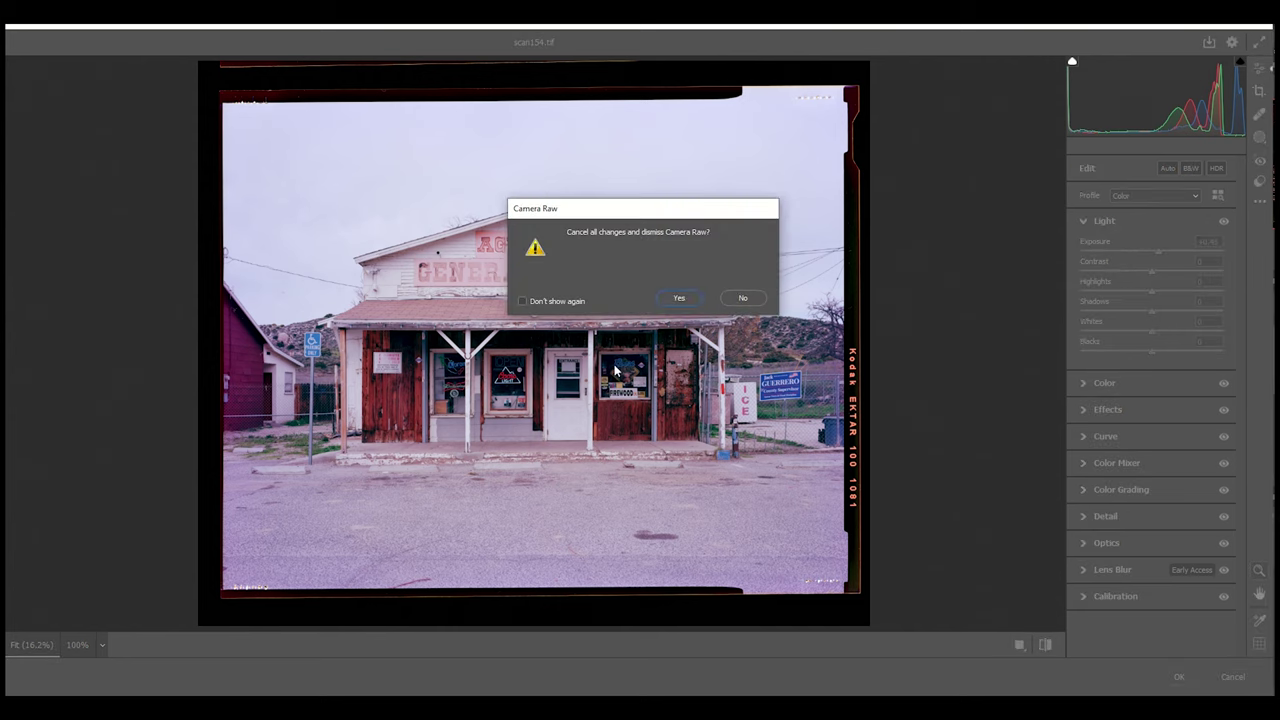
left_click(680, 298)
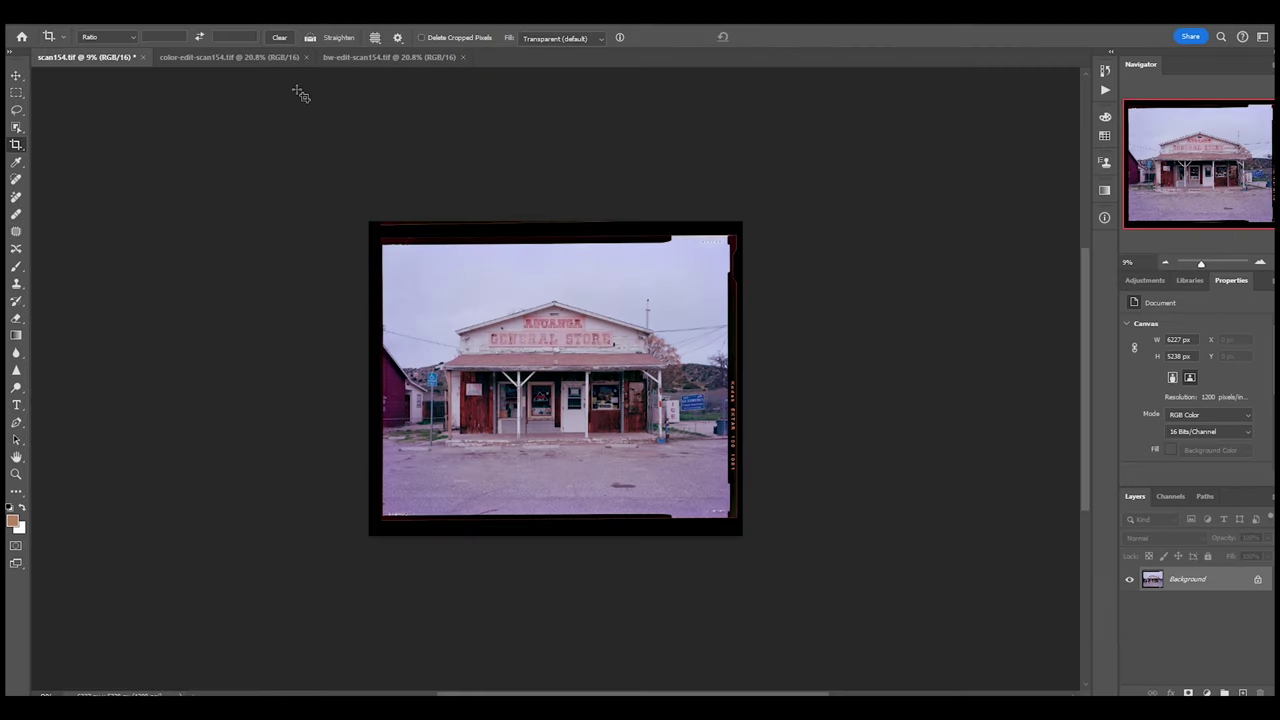
- Compare the cropped scan154.tif with the finished colour and black-and-white edits, looking at colour cast, framing and tonality
left_click(236, 58)
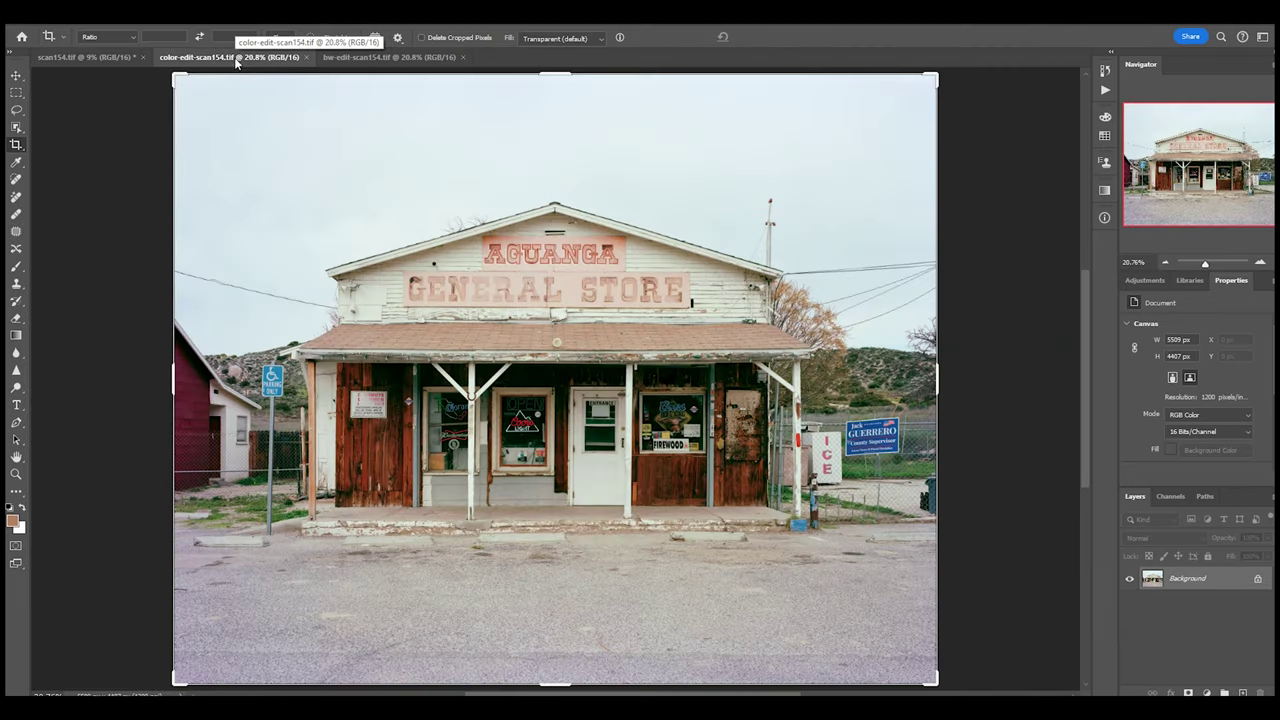
left_click(17, 78)
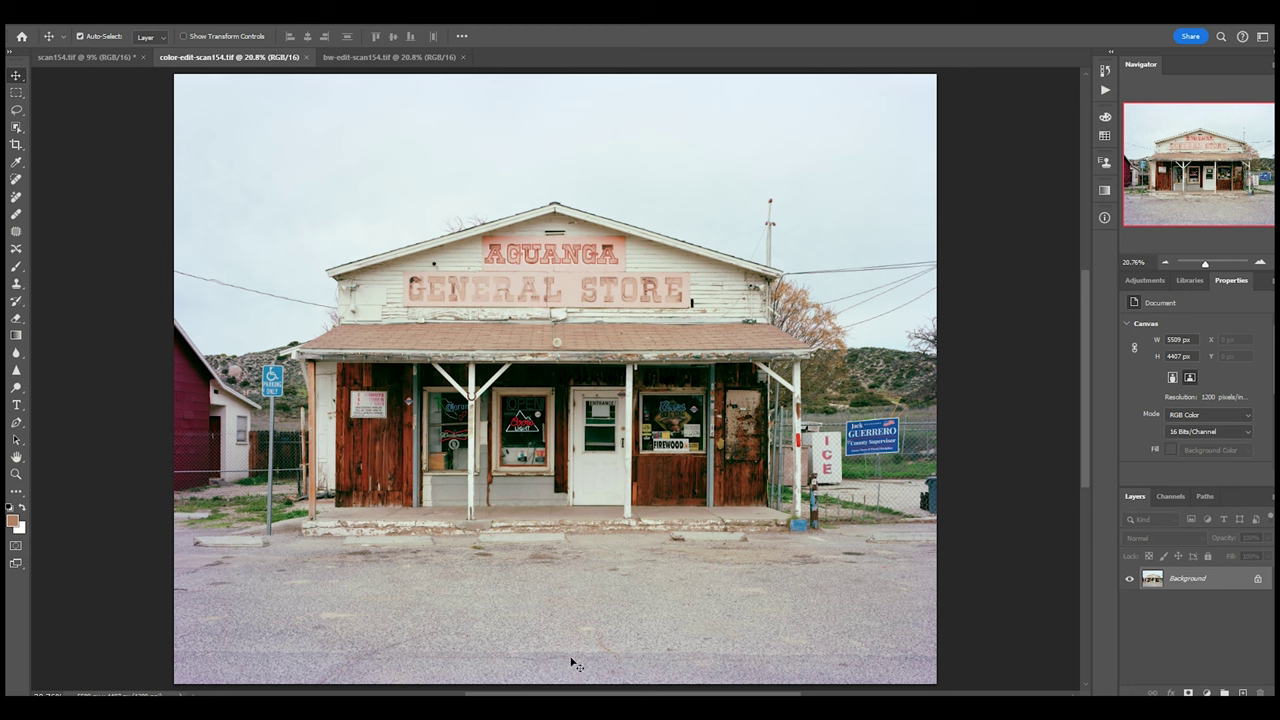
left_click(104, 57)
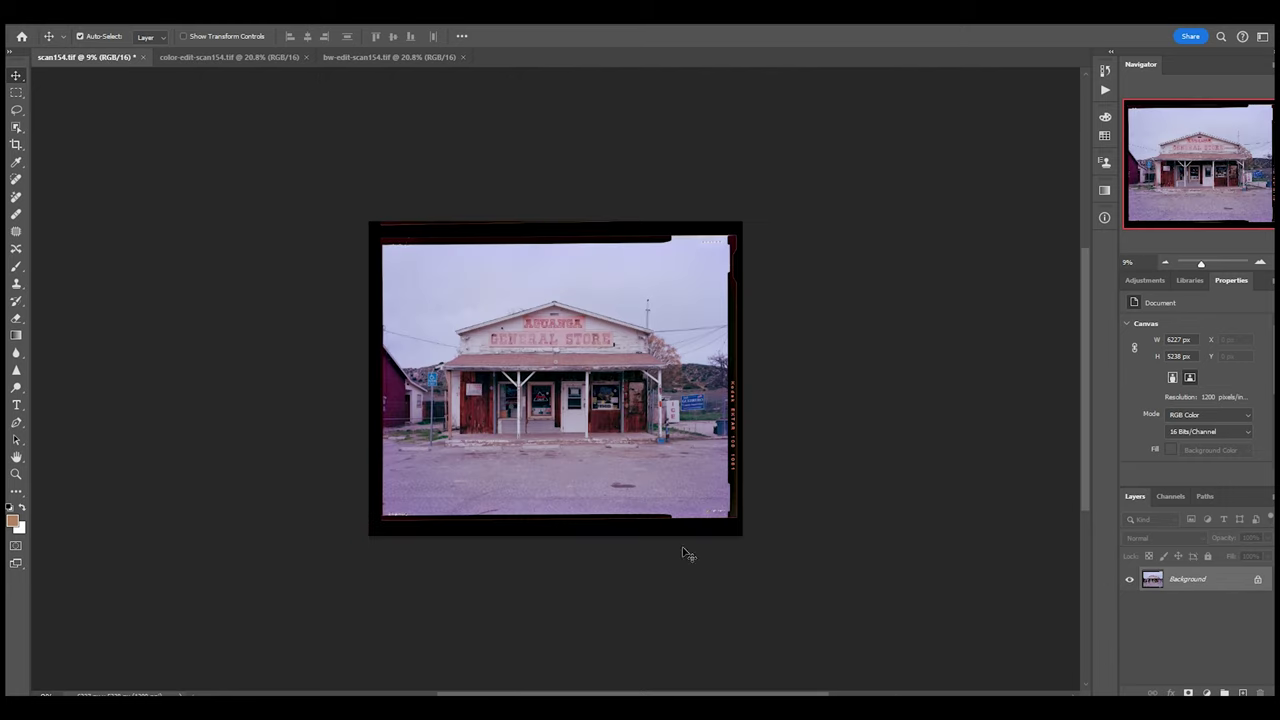
key("z")
mouse_move(631, 492)
left_mouse_down()
mouse_move(654, 494)
mouse_move(637, 477)
left_mouse_up()
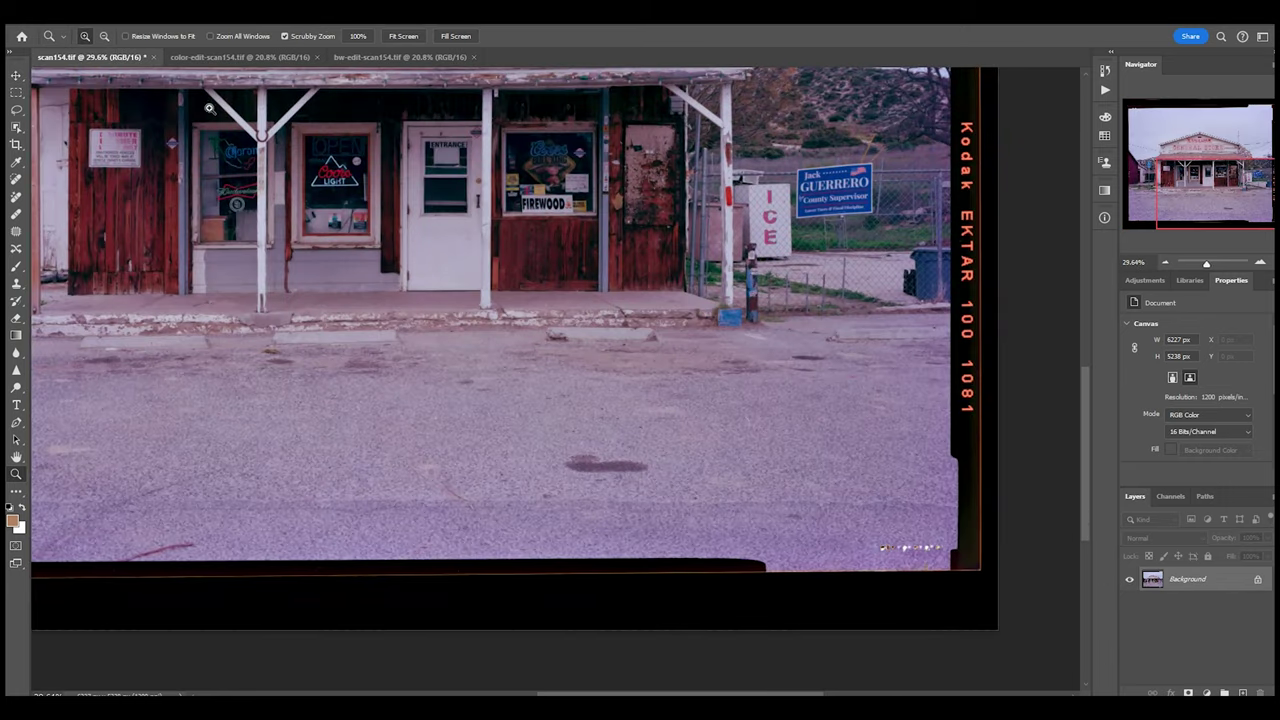
left_click(209, 58)
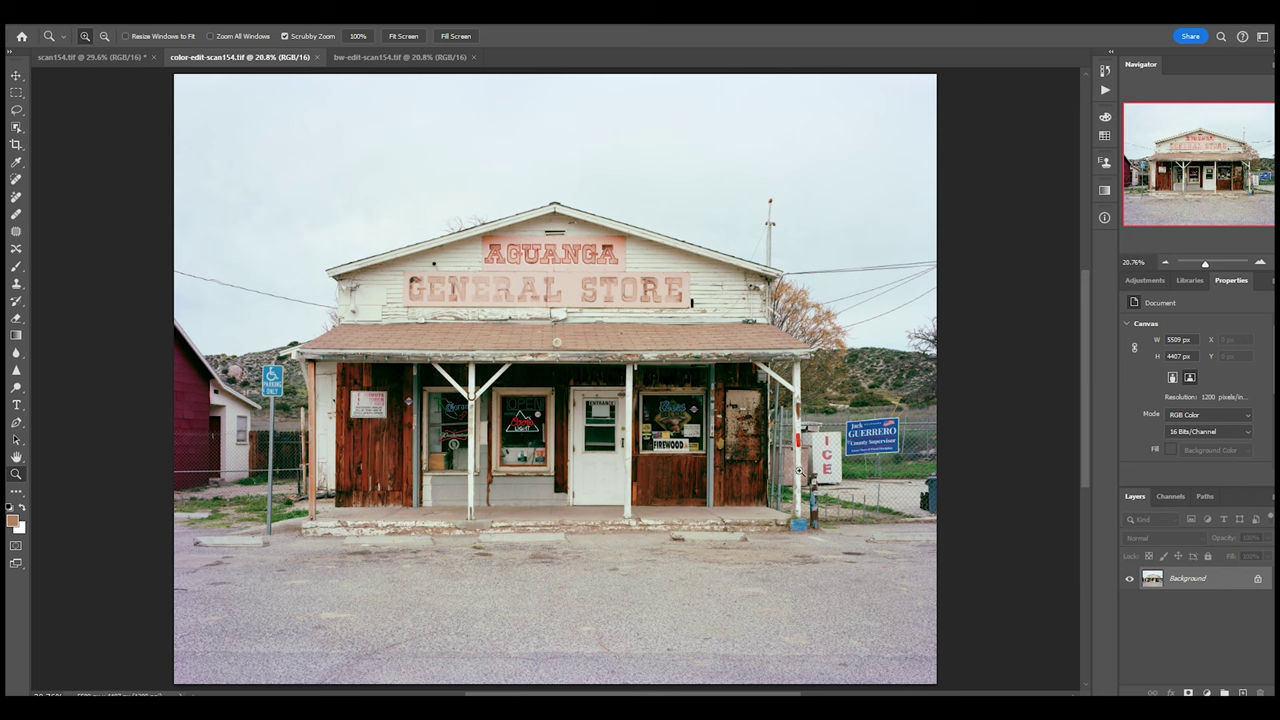
left_click(414, 57)
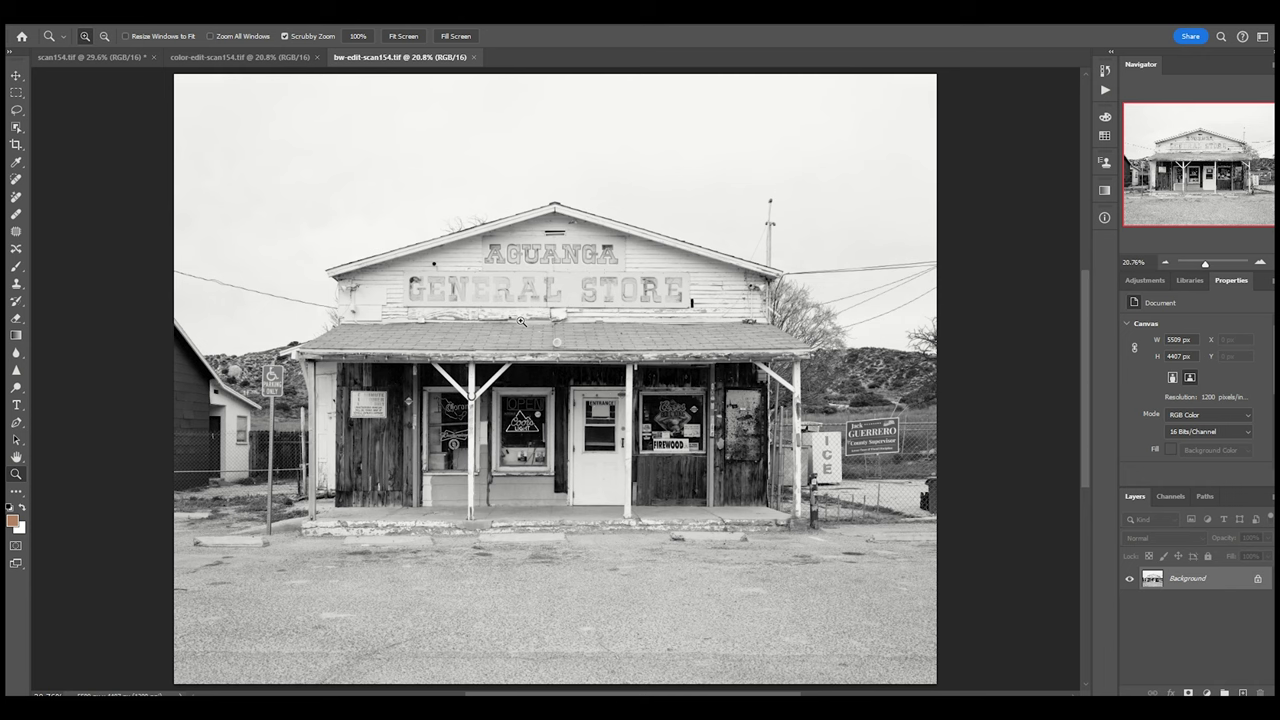
left_click(289, 58)
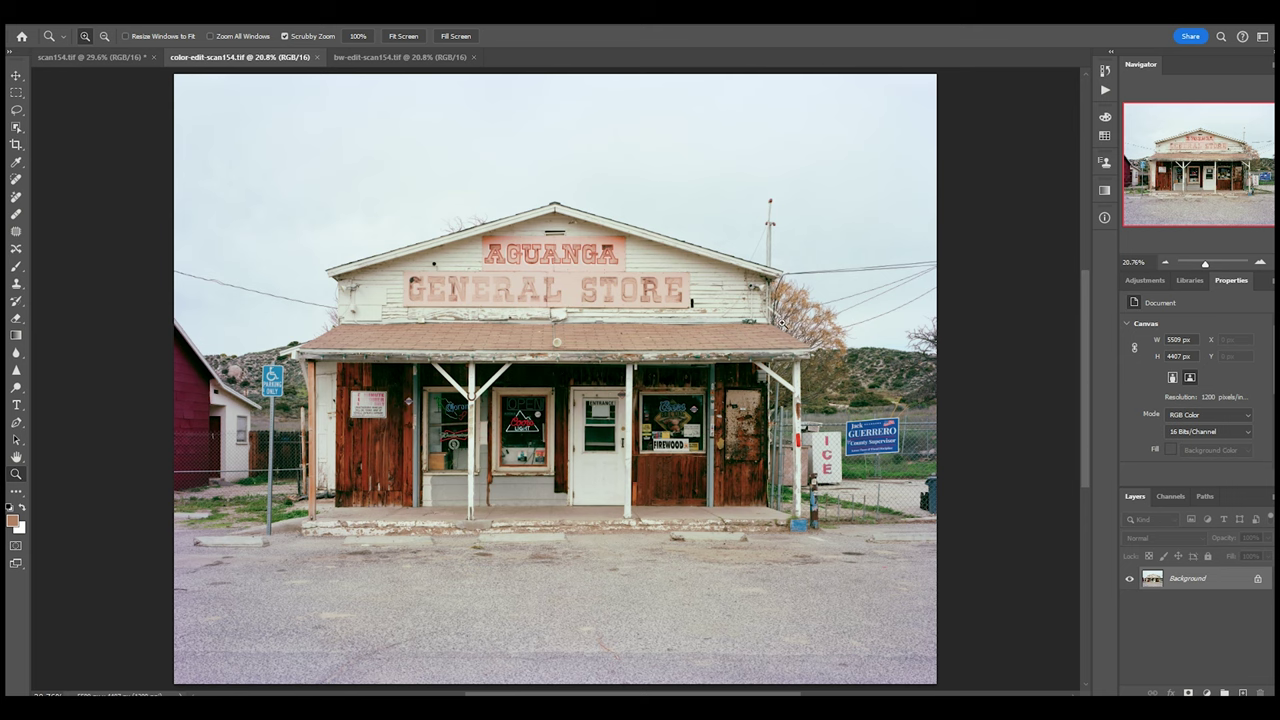
left_click(372, 58)
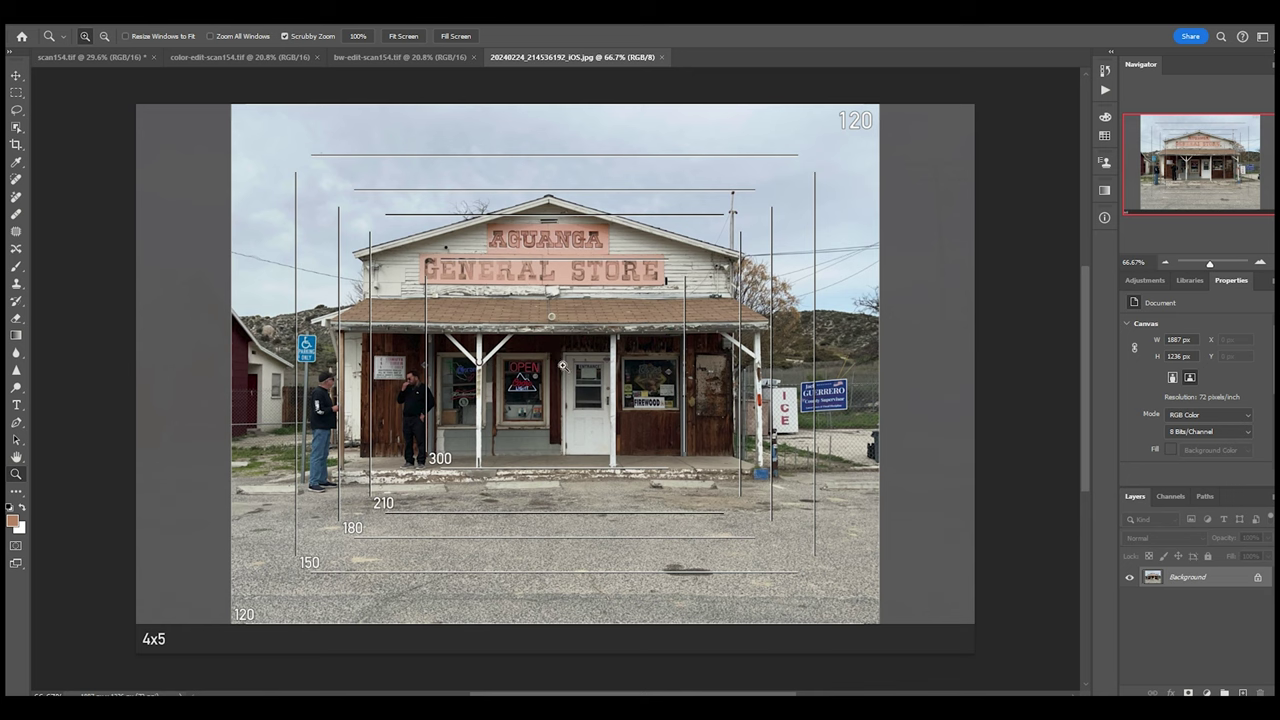
- Compare the framing of the finished colour edit with the phone reference photo showing the 120 to 300 frame lines
left_click(249, 60)
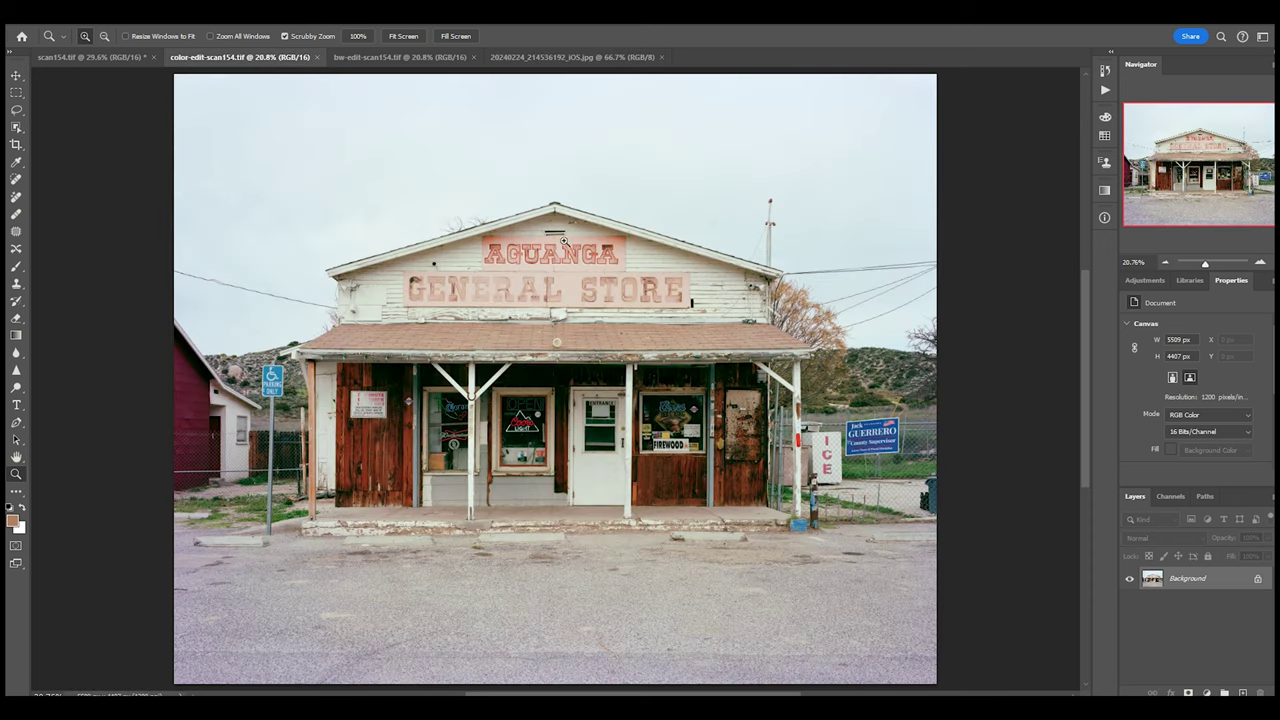
left_click(564, 62)
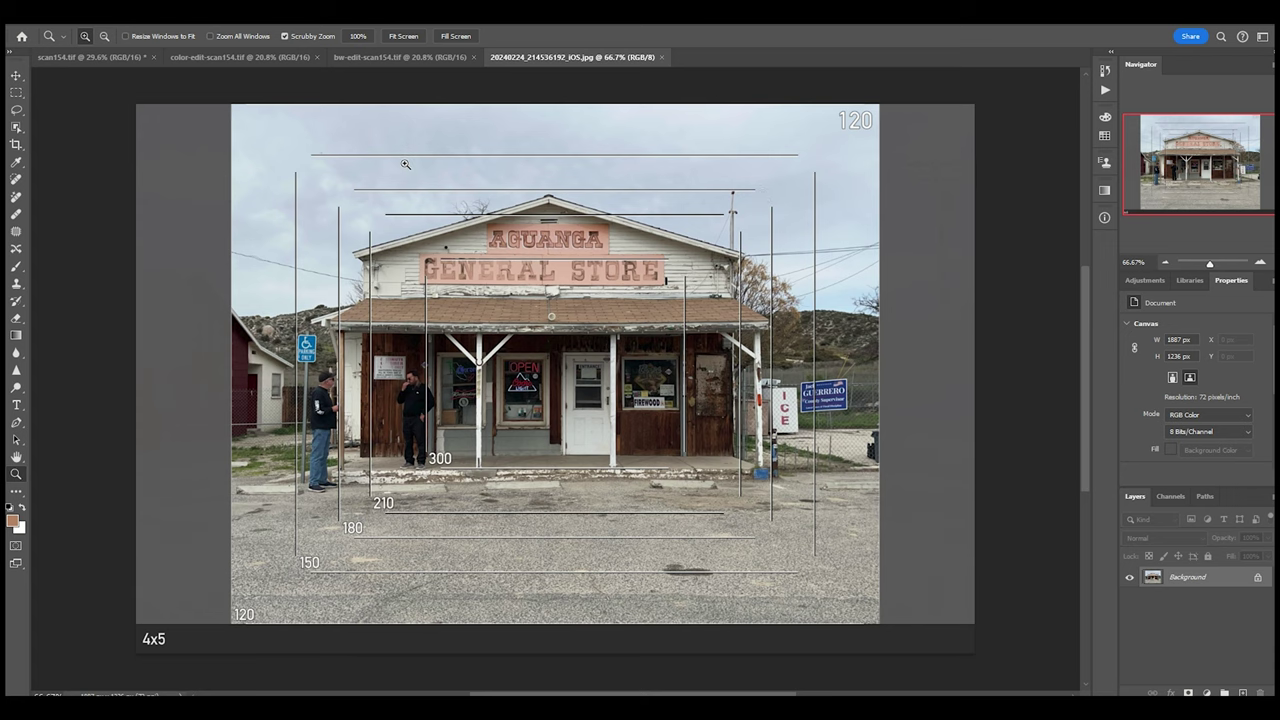
left_click(262, 57)
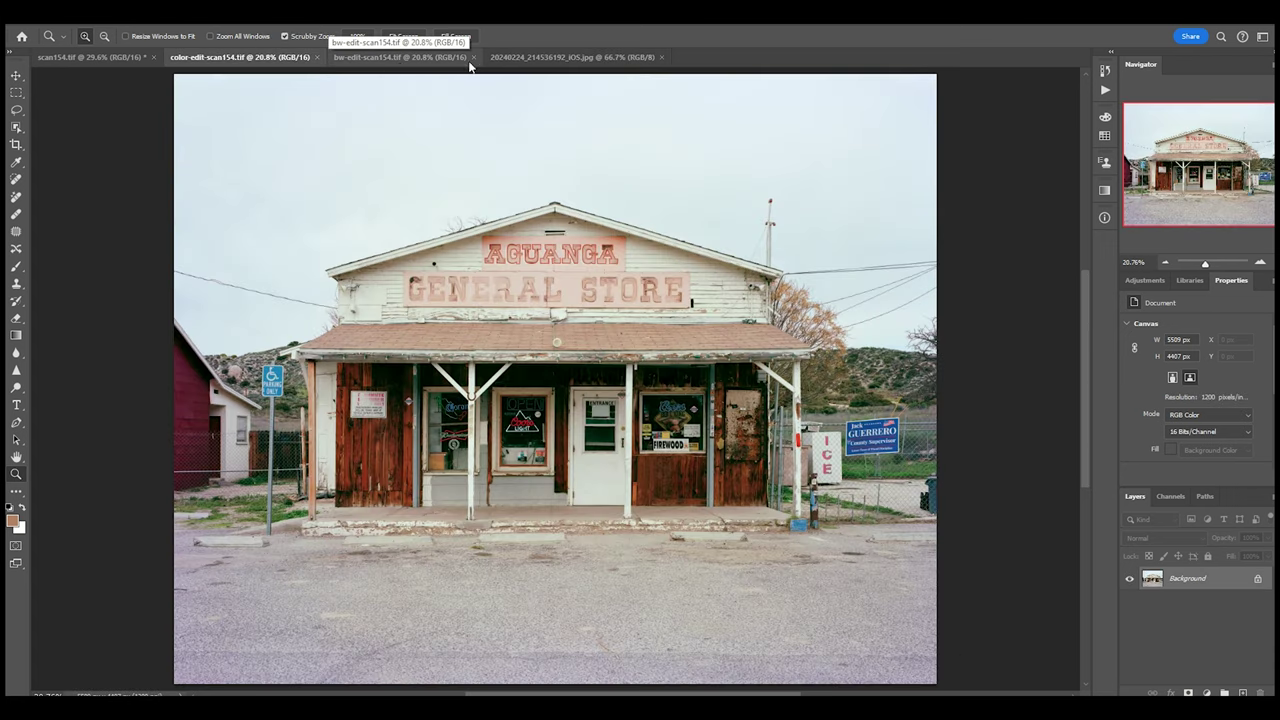
left_click(557, 57)
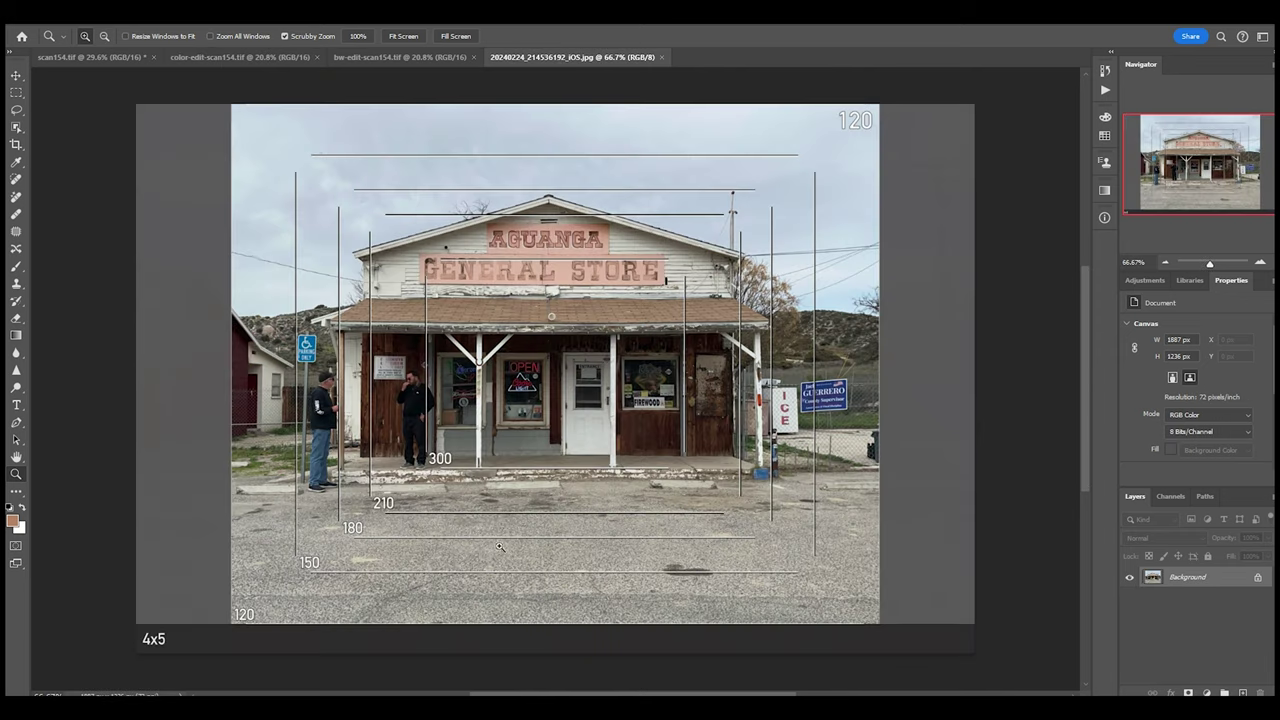
left_click(229, 60)
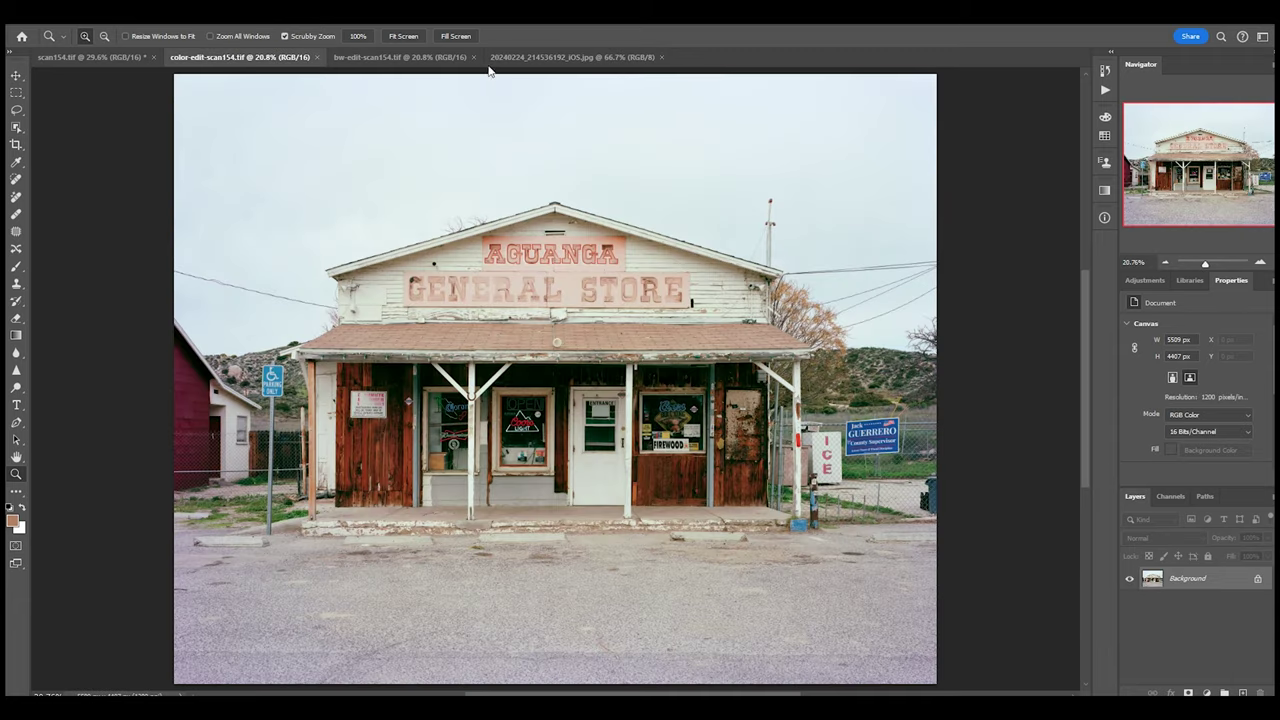
left_click(551, 57)
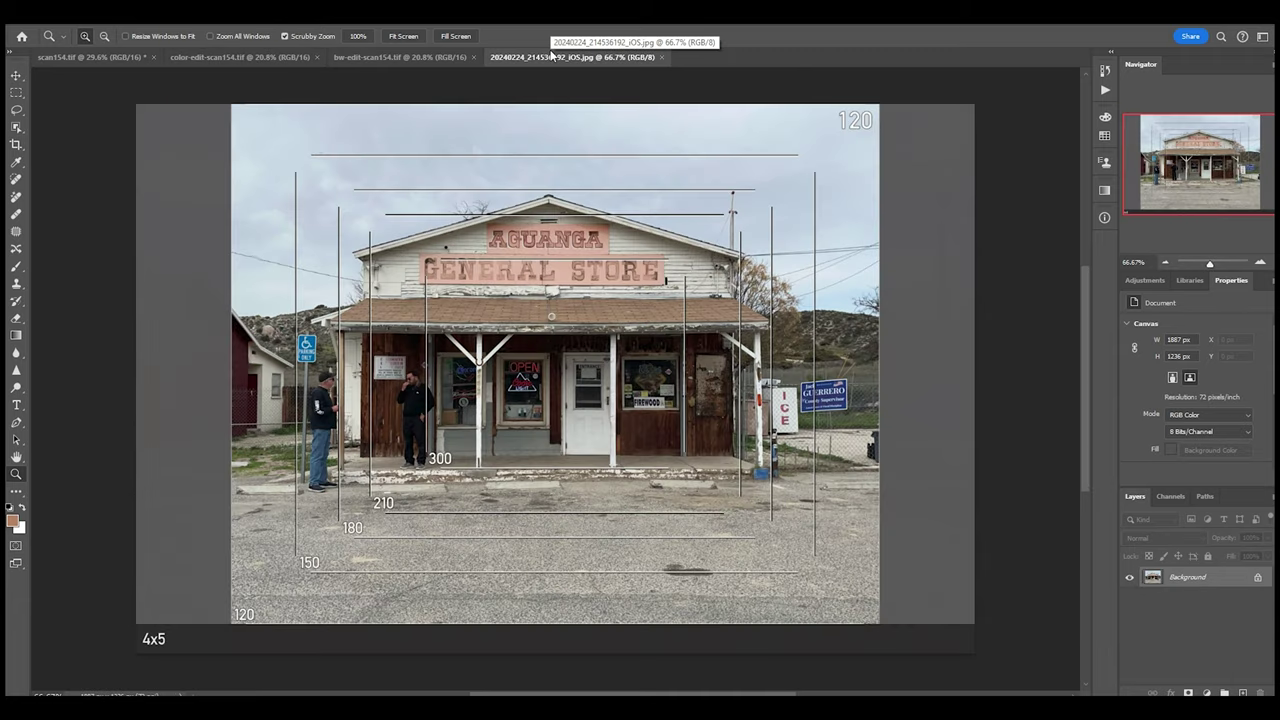
left_click_drag(617, 392, 590, 383)
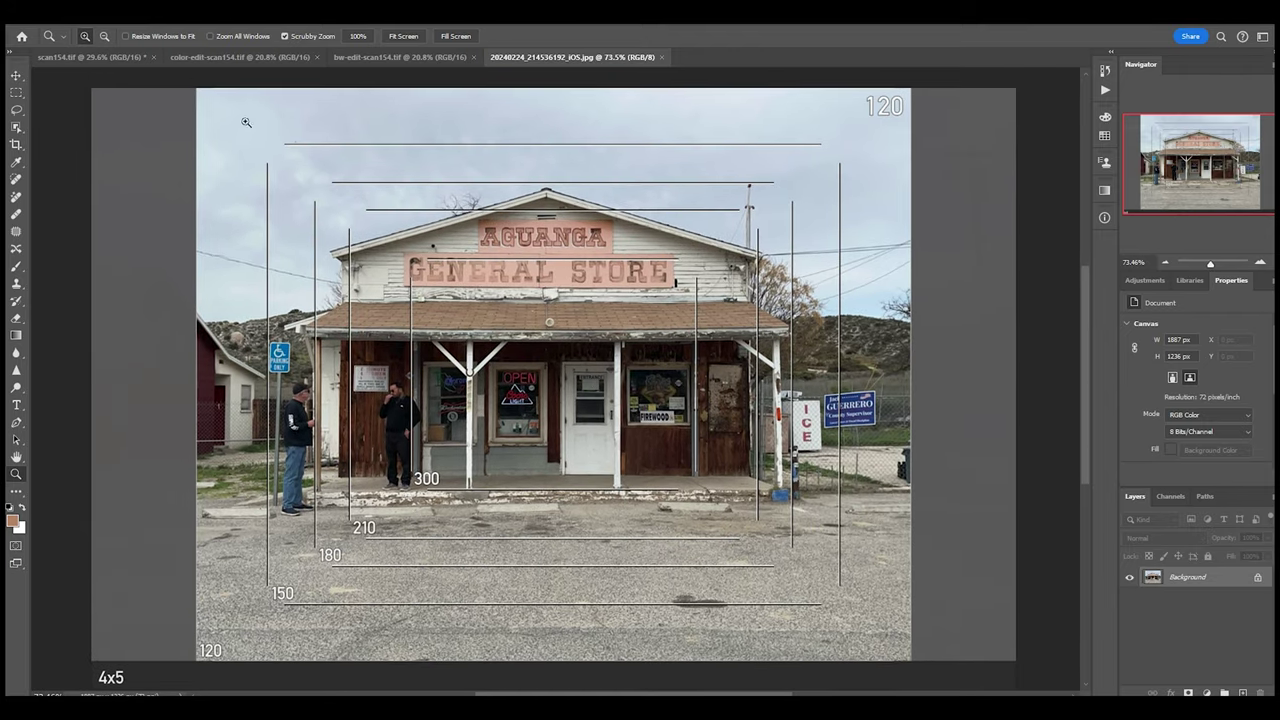
left_click(221, 60)
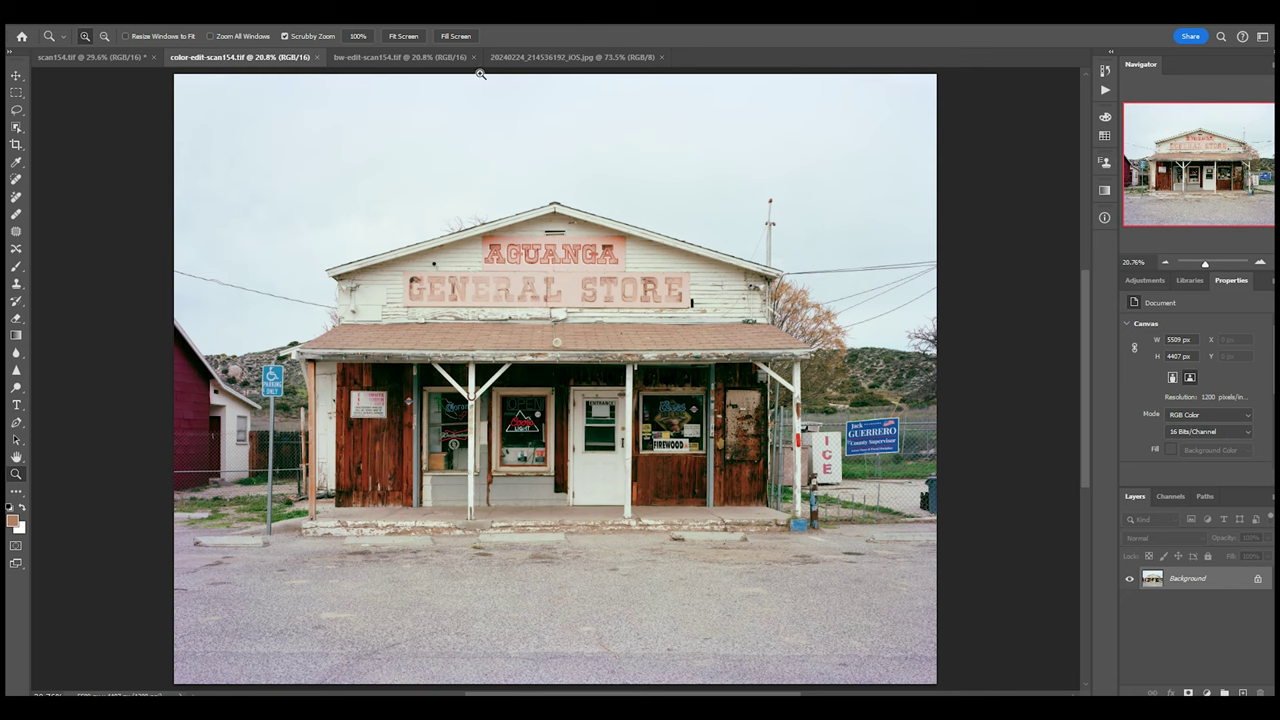
left_click(557, 57)
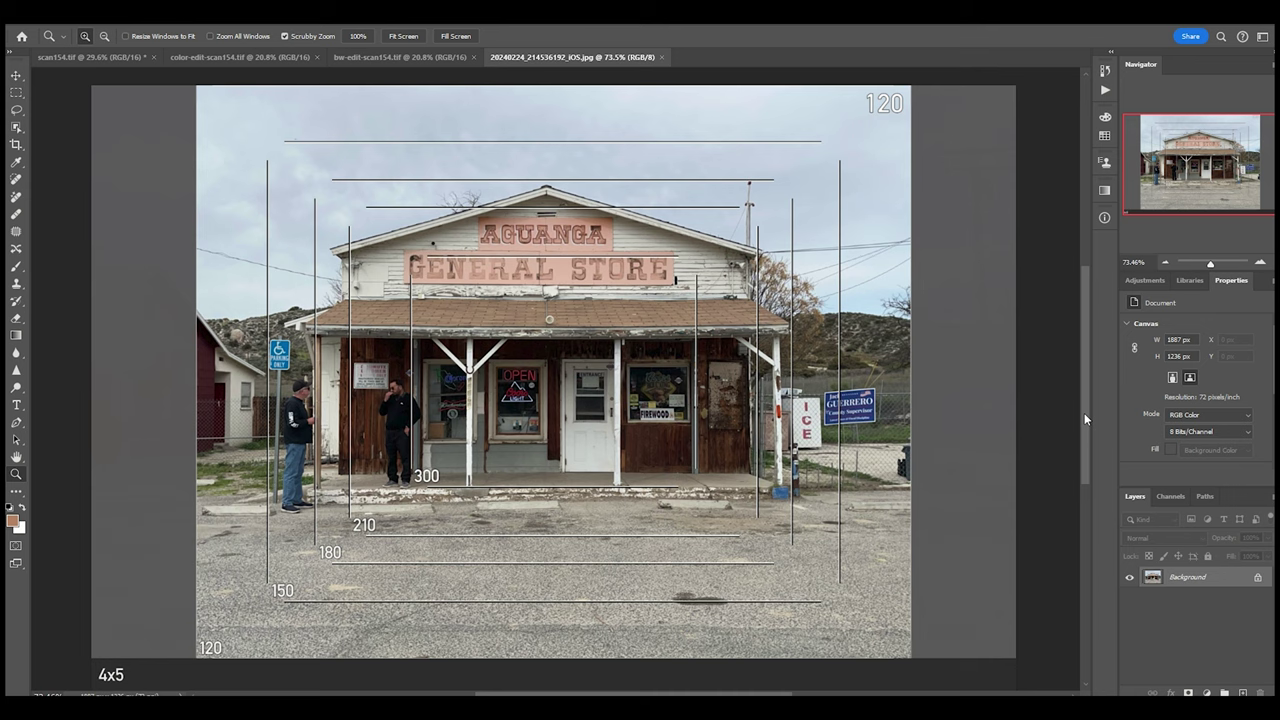
left_click_drag(1084, 413, 1084, 409)
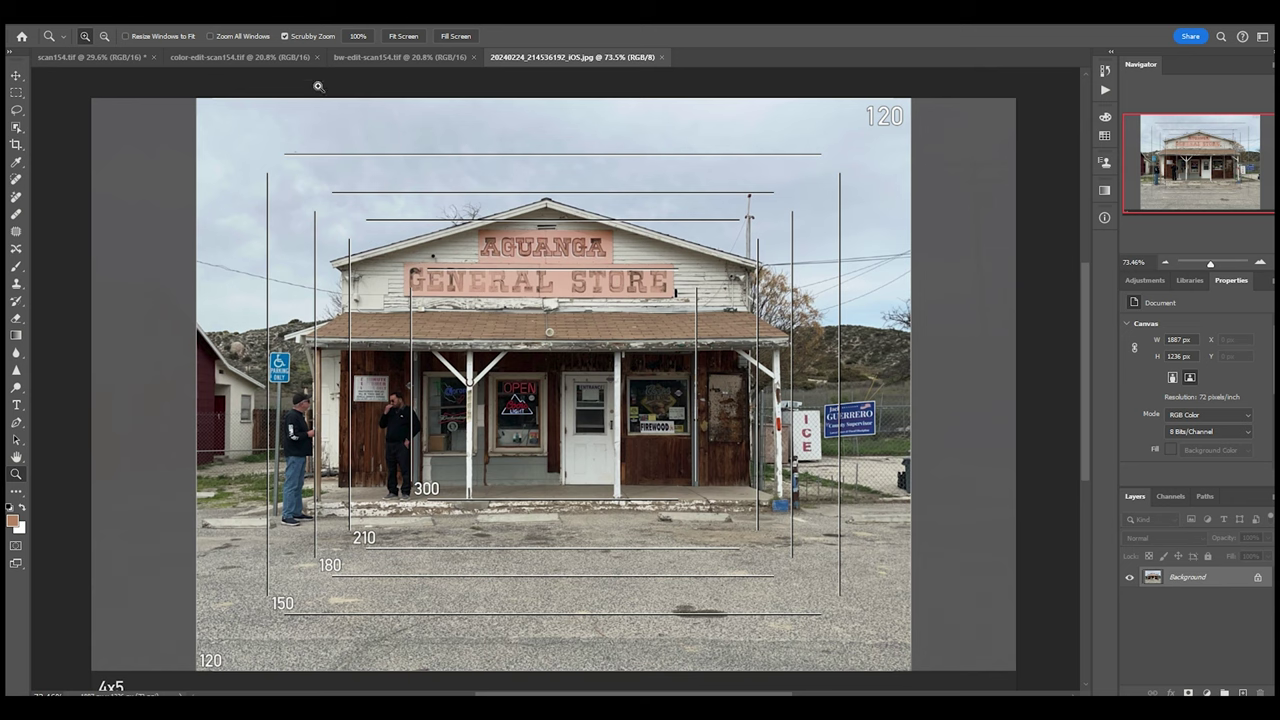
left_click(238, 58)
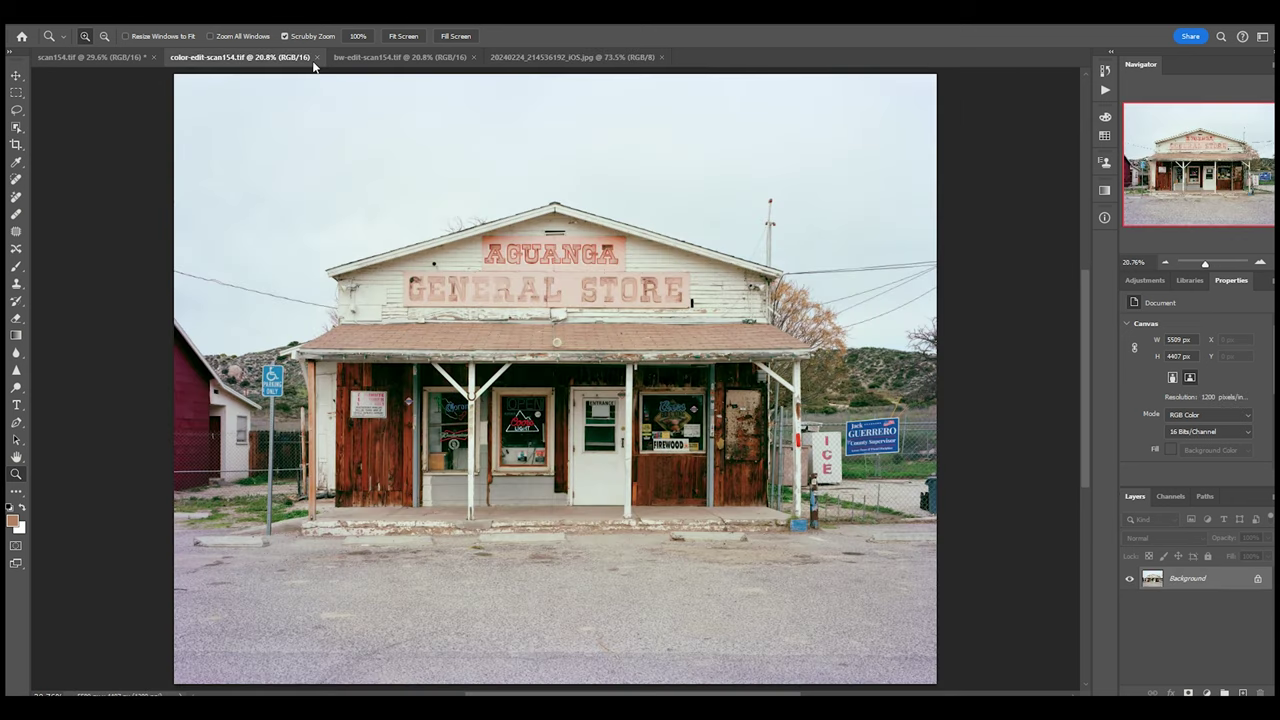
- Examine the black-and-white edit bw-edit-scan154.tif as a whole and compare it with the colour edit
left_click(353, 57)
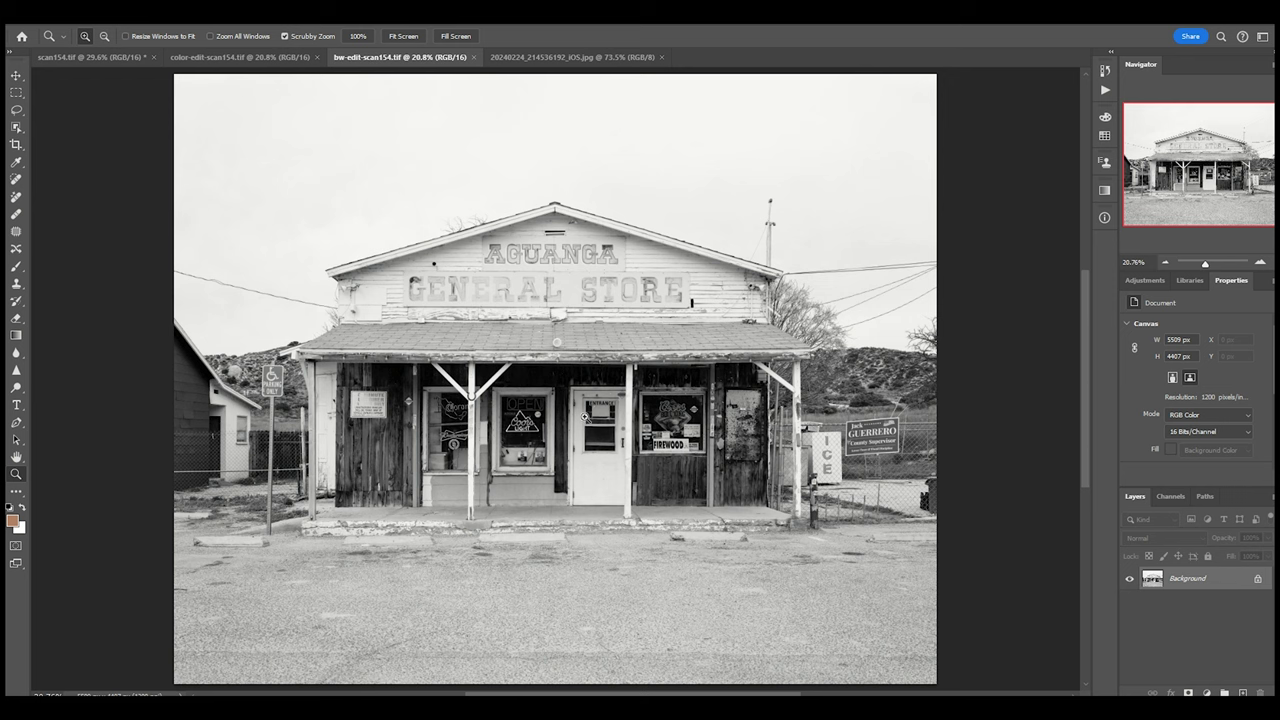
mouse_move(556, 352)
left_mouse_down()
mouse_move(594, 361)
mouse_move(561, 362)
left_mouse_up()
scroll(563, 360, "up", 2)
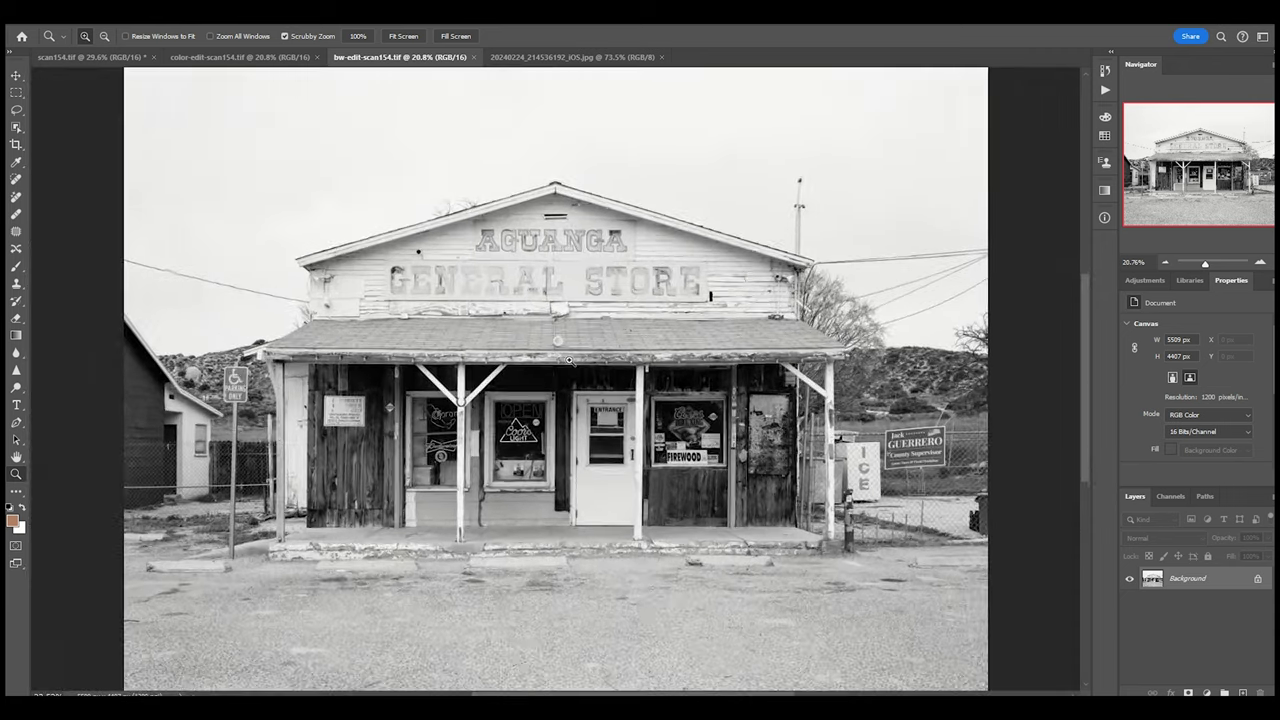
scroll(563, 360, "down", 1)
scroll(565, 360, "down", 1)
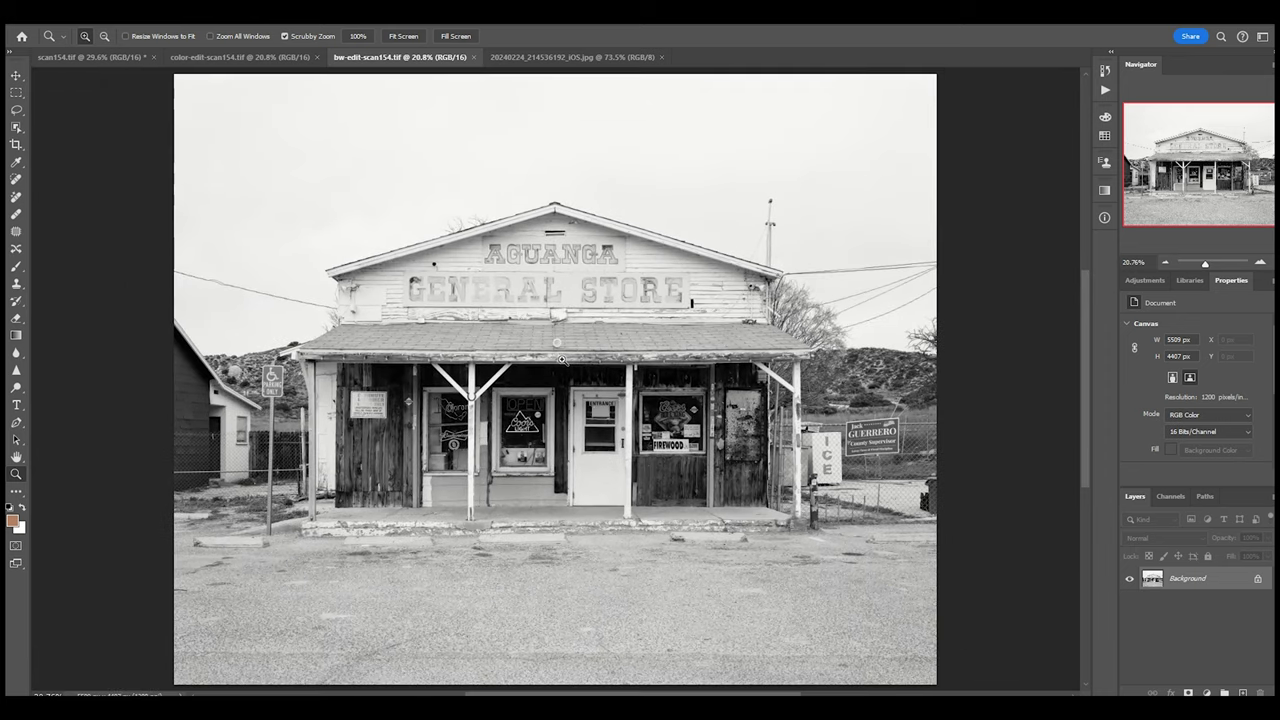
left_click(236, 57)
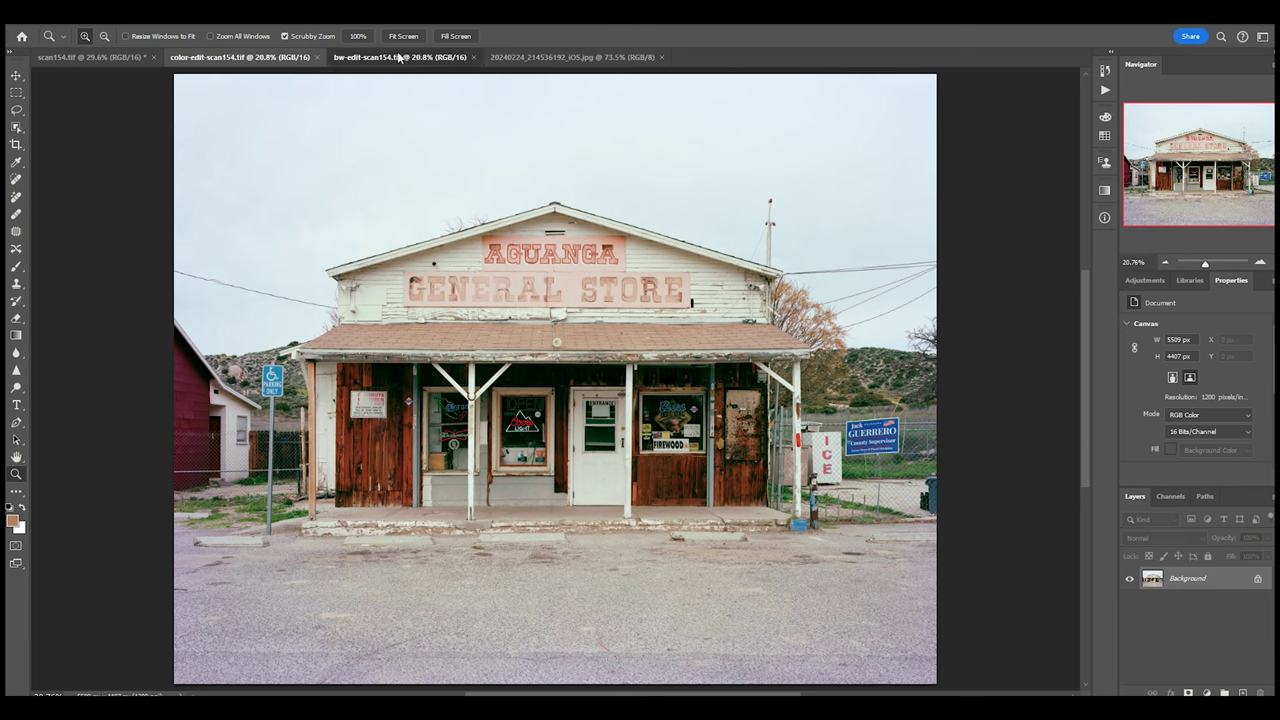
- Inspect the storefront windows, neon sign and entrance door up close in the black-and-white edit
left_click(399, 57)
left_click_drag(571, 430, 613, 432)
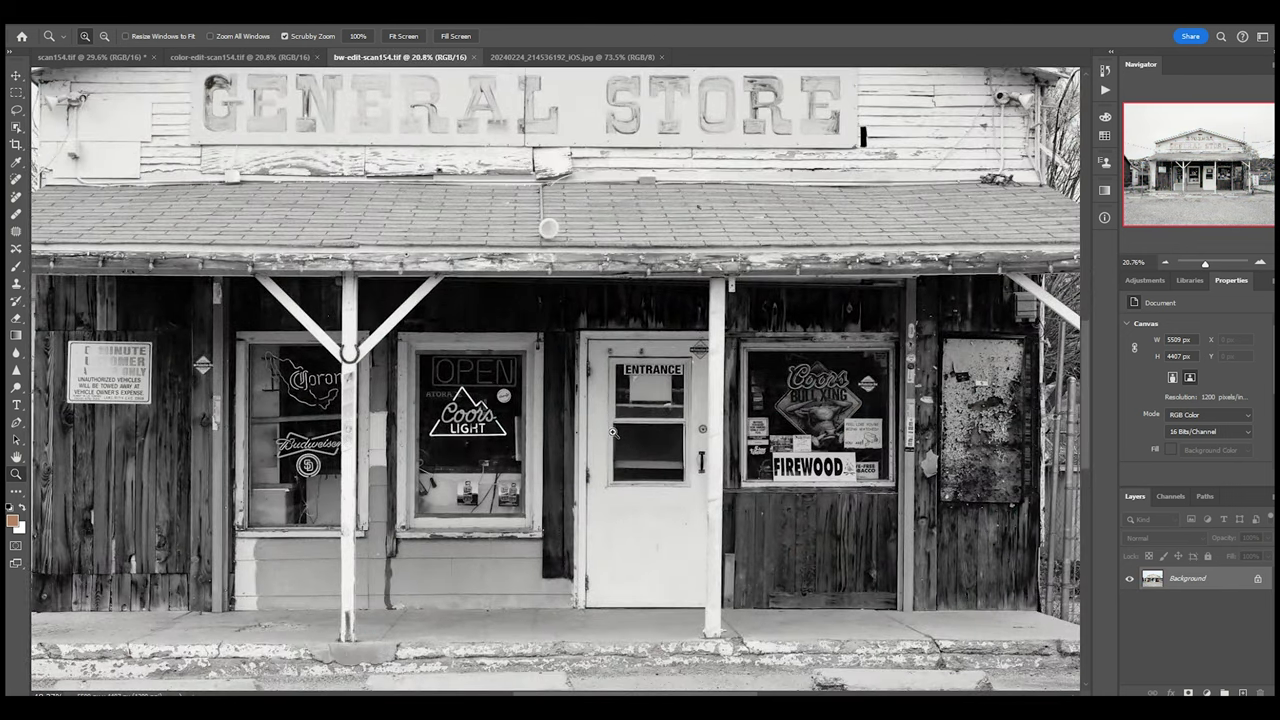
left_click_drag(1088, 393, 1088, 422)
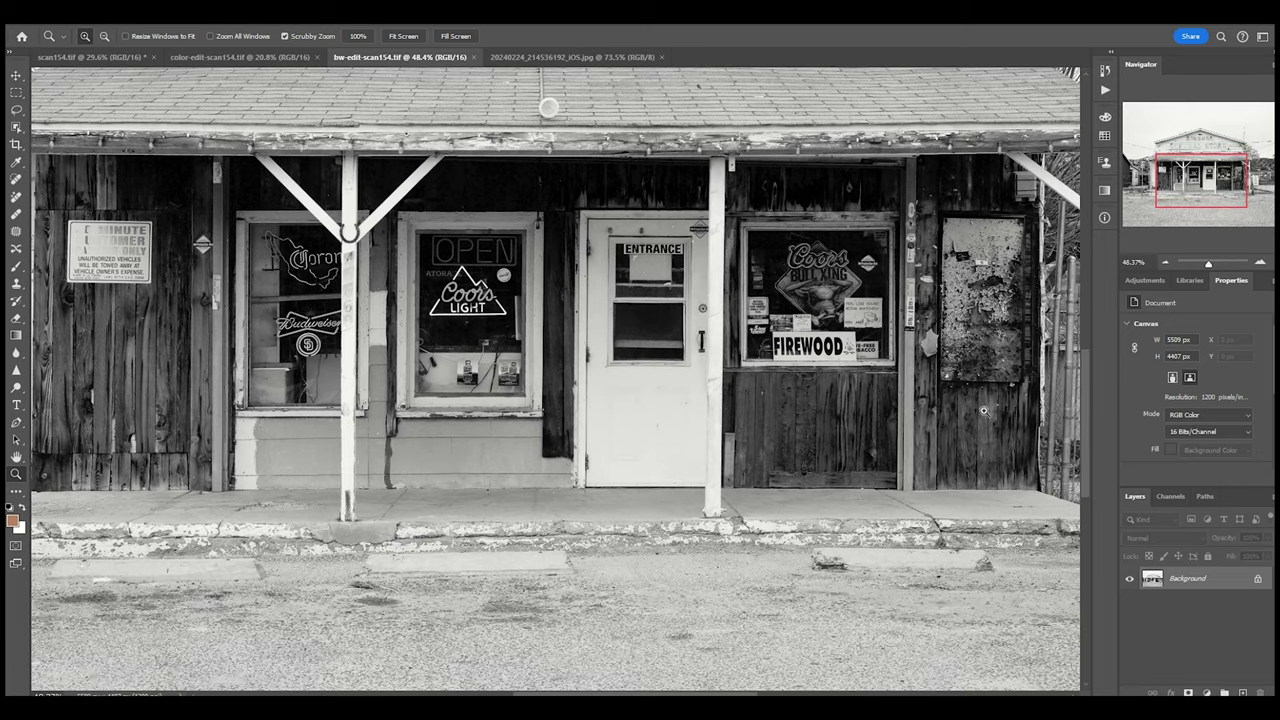
left_click_drag(640, 363, 680, 367)
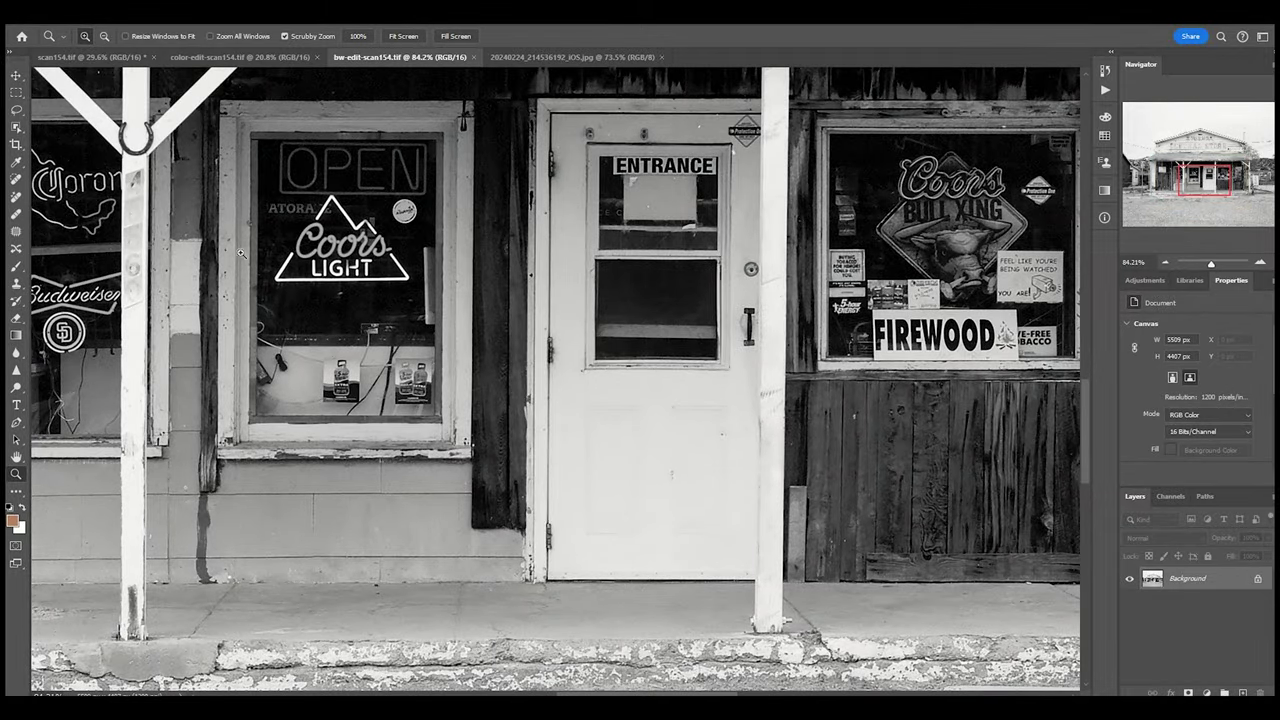
left_click_drag(287, 292, 332, 295)
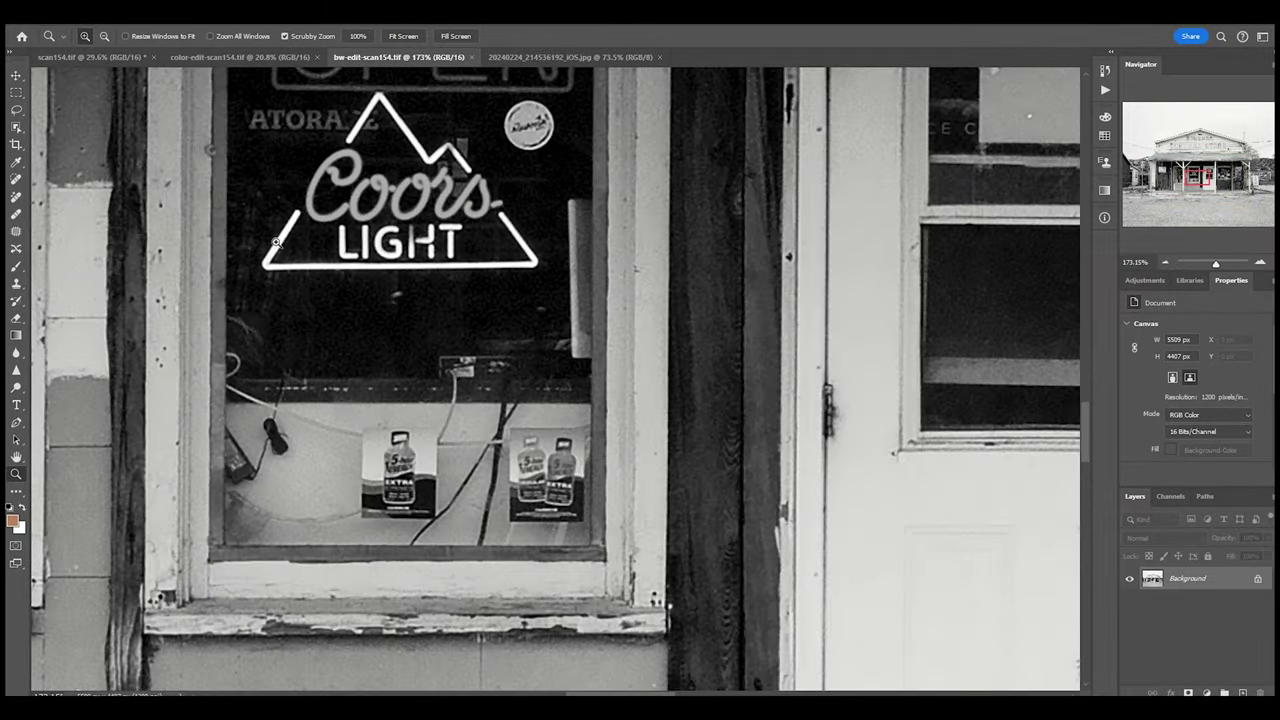
left_click_drag(606, 392, 465, 392)
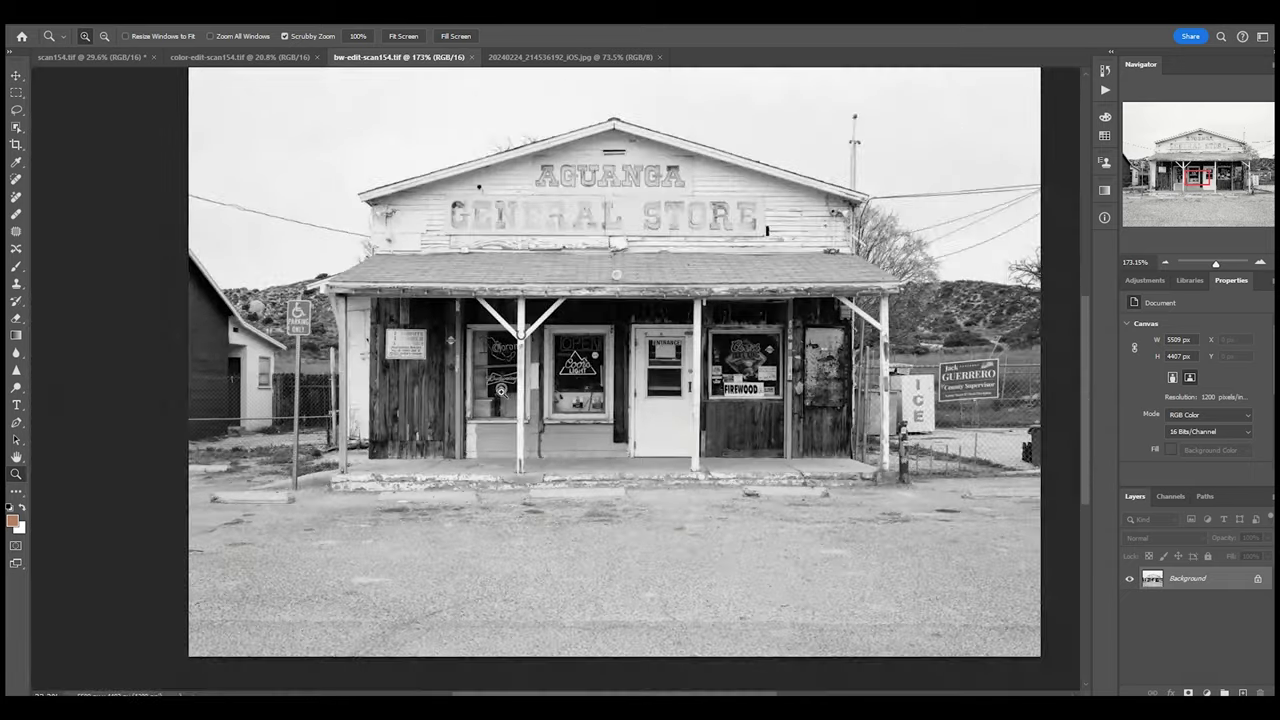
left_click_drag(1081, 425, 1089, 400)
mouse_move(632, 460)
left_mouse_down()
mouse_move(665, 462)
mouse_move(605, 465)
mouse_move(629, 467)
left_mouse_up()
right_click(629, 466)
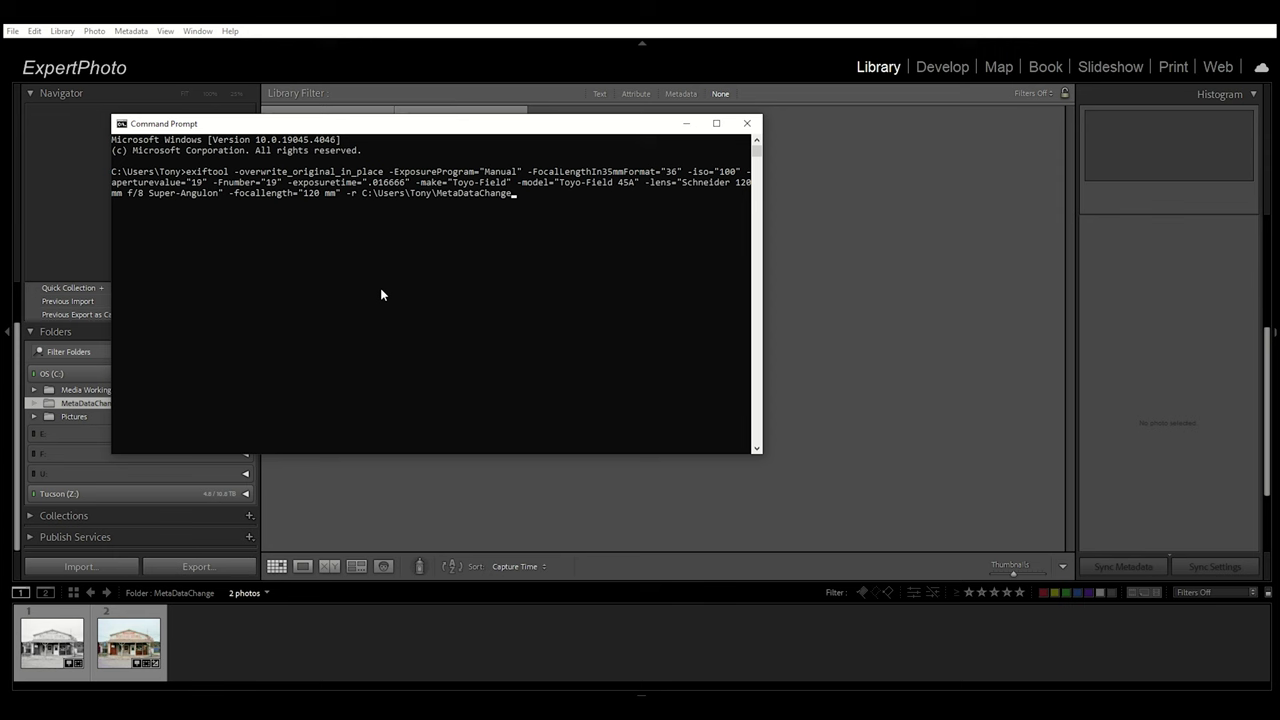
- Run the prepared exiftool command to write the Toyo-Field 45A camera, lens and exposure data into the MetaDataChange photos, and close Command Prompt
key("Return")
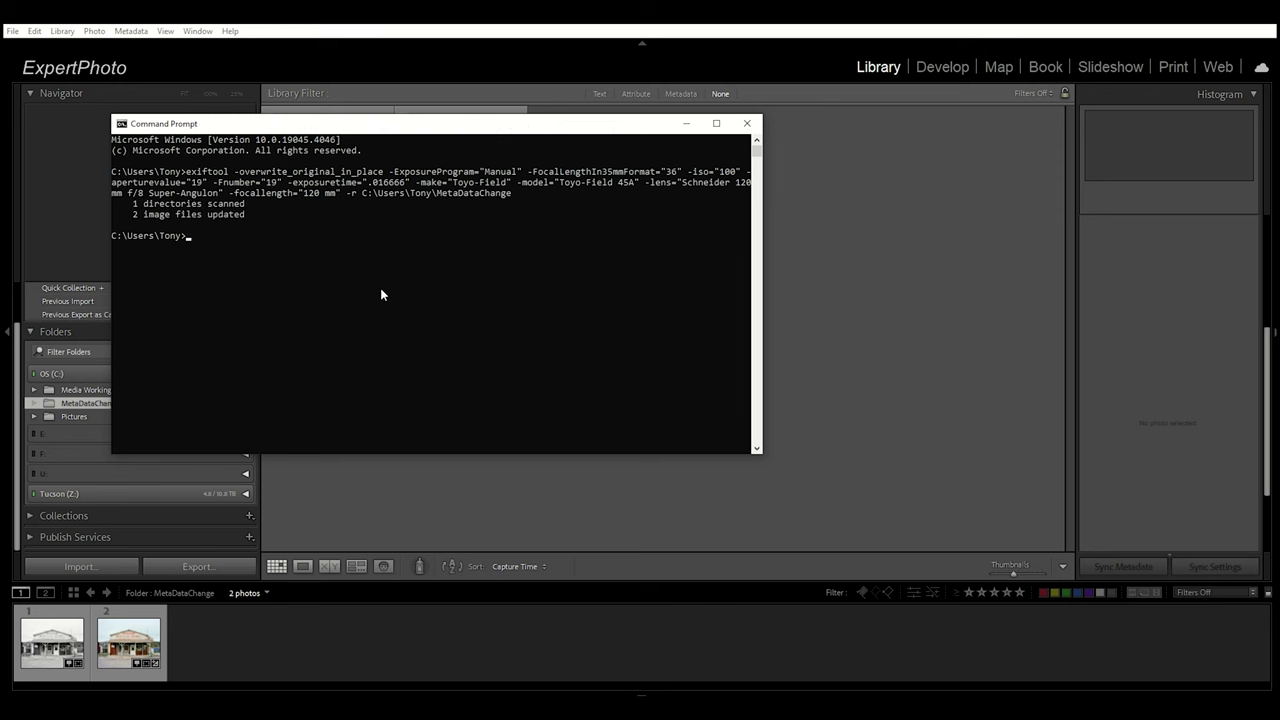
left_click(746, 123)
- Read the metadata from file for the colour photo color-edit-scan154.tif in the Lightroom Classic library
left_click(486, 190)
right_click(486, 190)
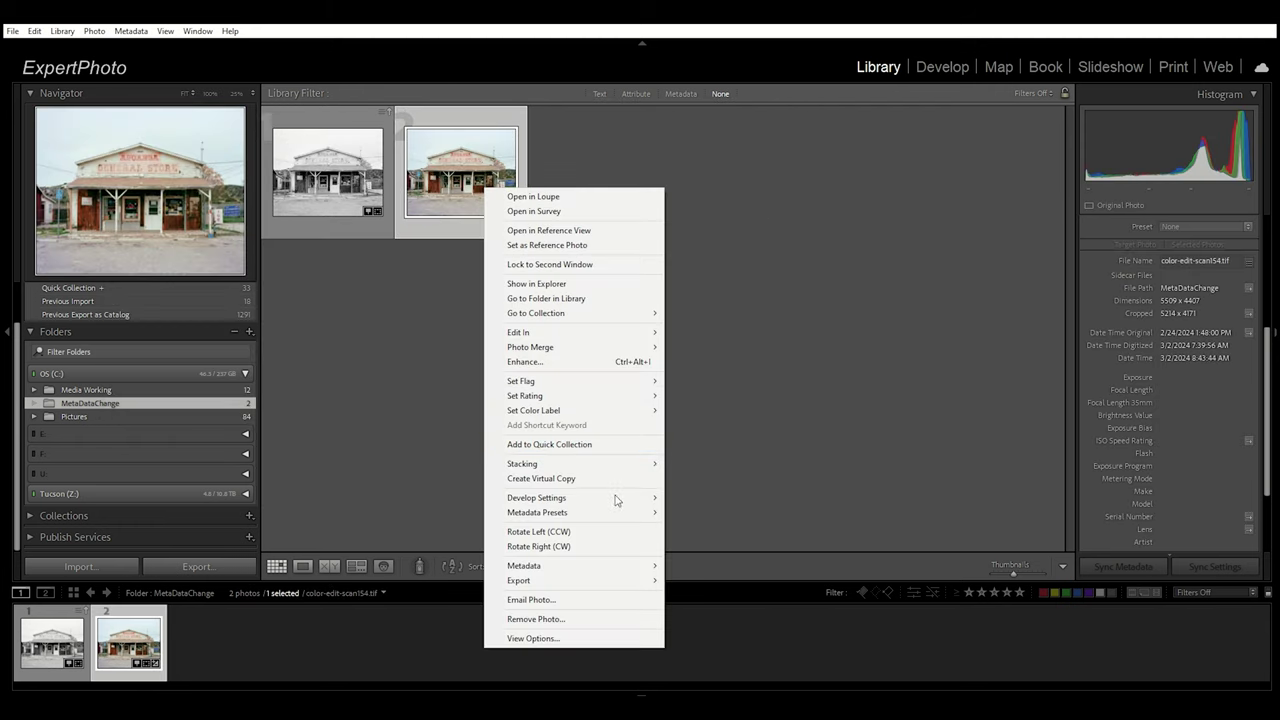
mouse_move(634, 568)
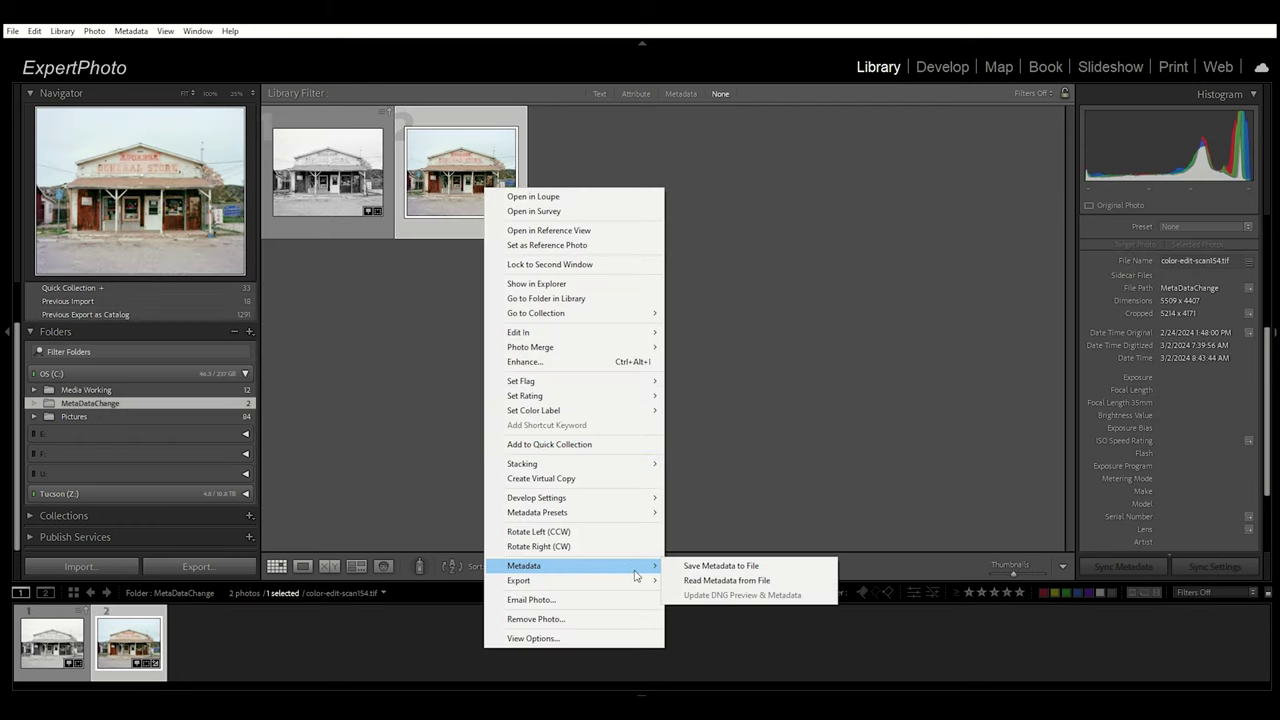
left_click(701, 581)
left_click(698, 380)
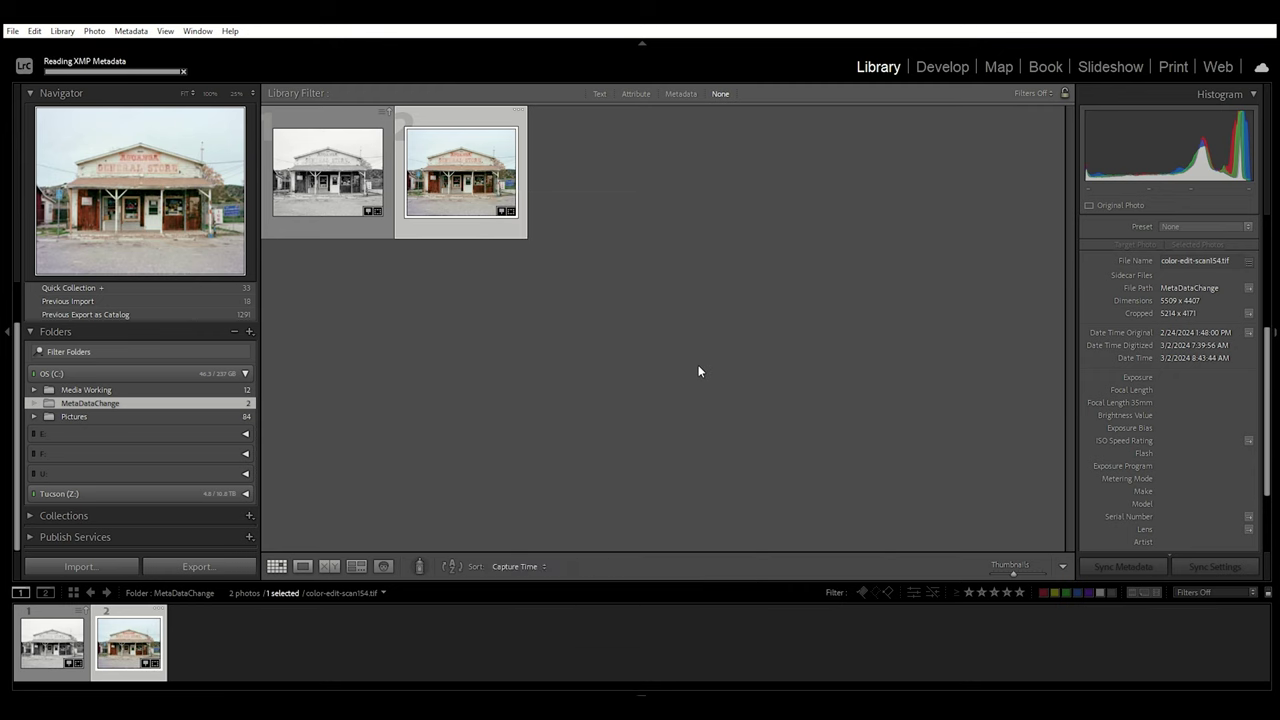
- Read the metadata from file for the black-and-white photo bw-edit-scan154.tif
left_click(338, 180)
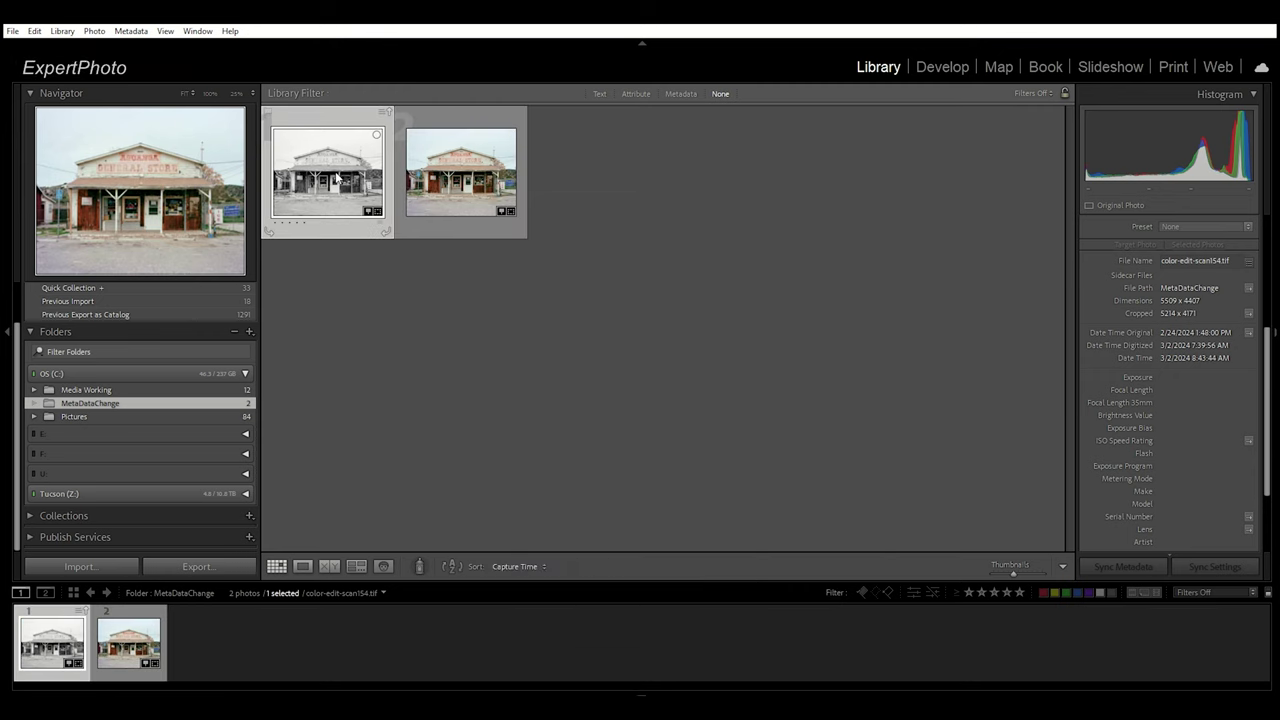
right_click(337, 178)
mouse_move(500, 551)
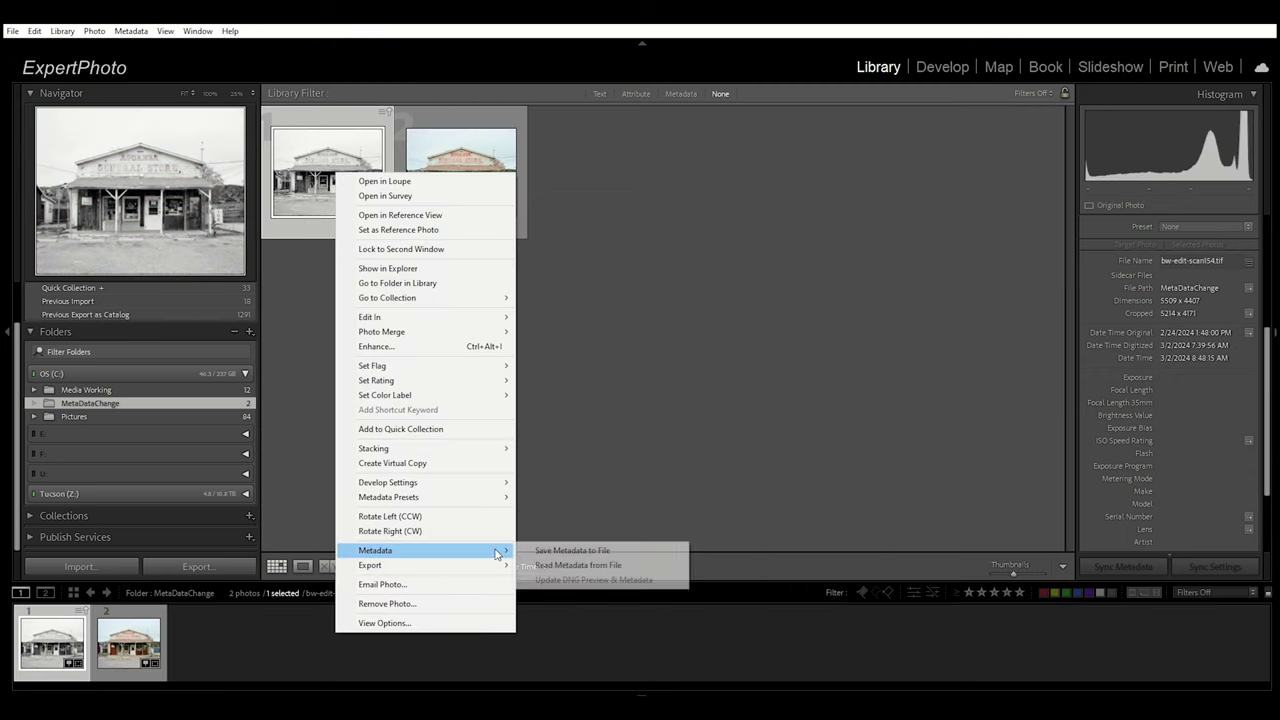
left_click(560, 565)
left_click(708, 381)
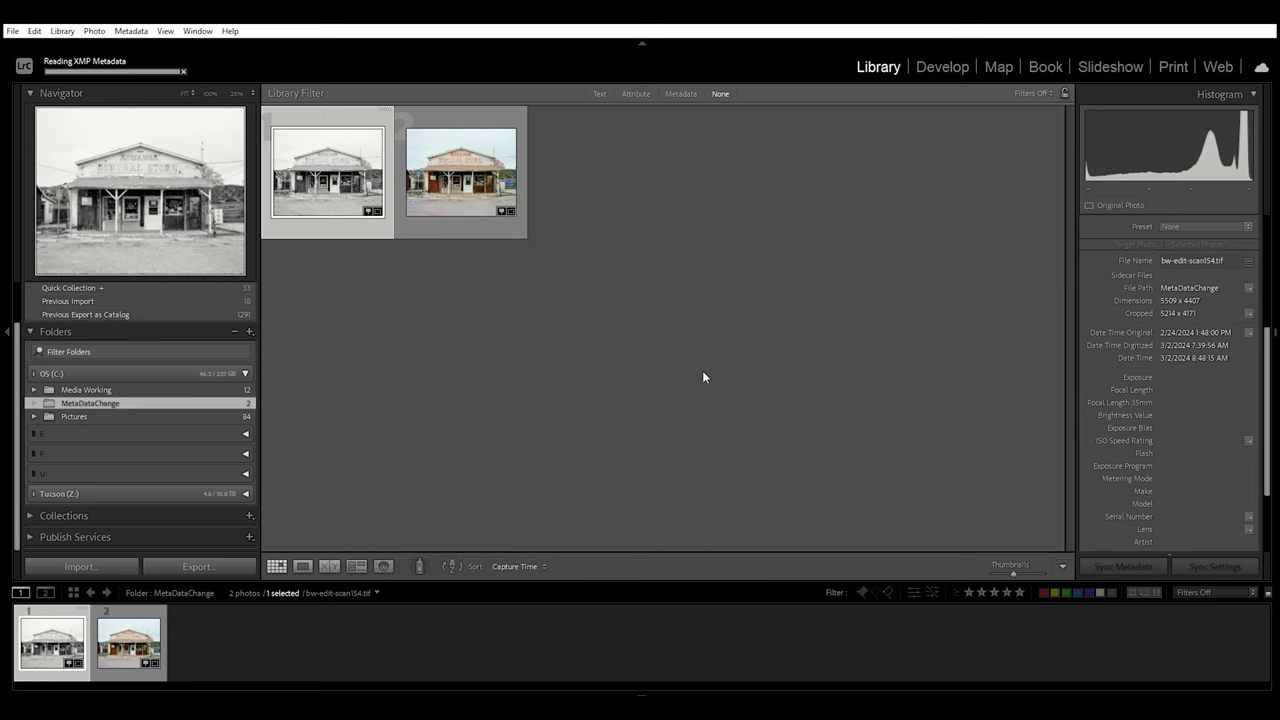
- Check the camera, lens and exposure metadata of the colour and black-and-white photos individually and with both selected together
left_click(470, 190)
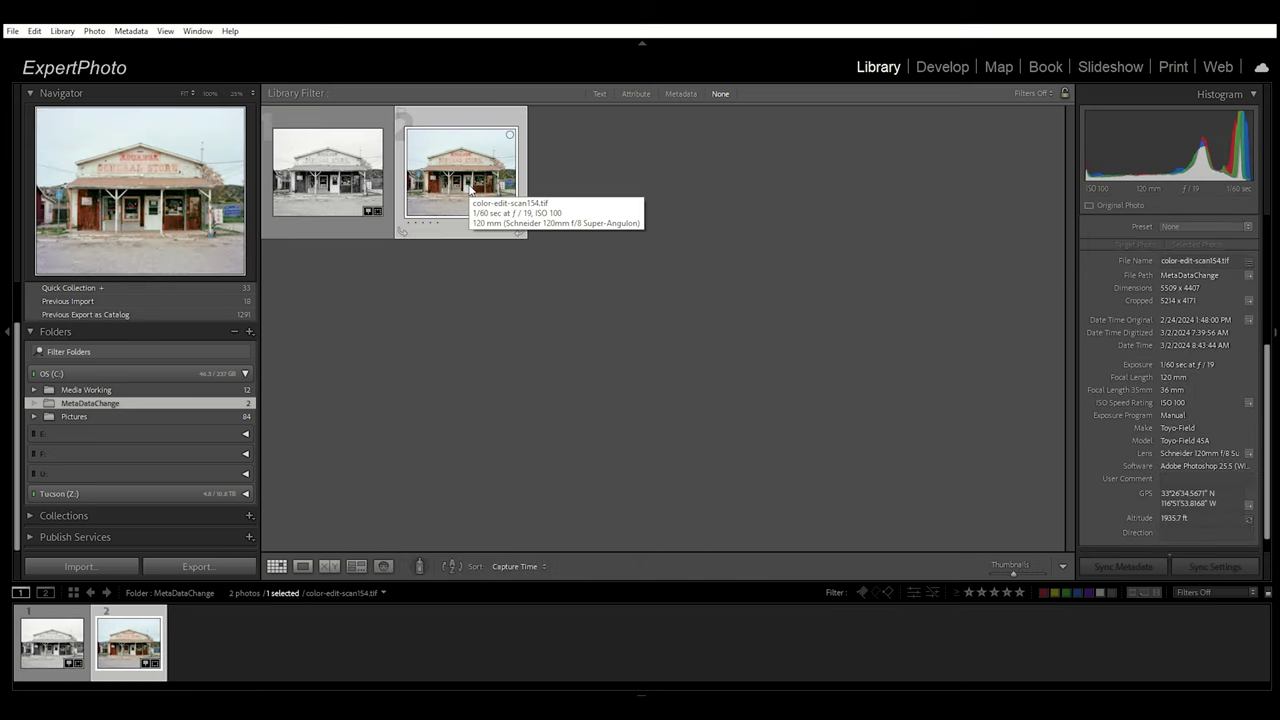
key("Left")
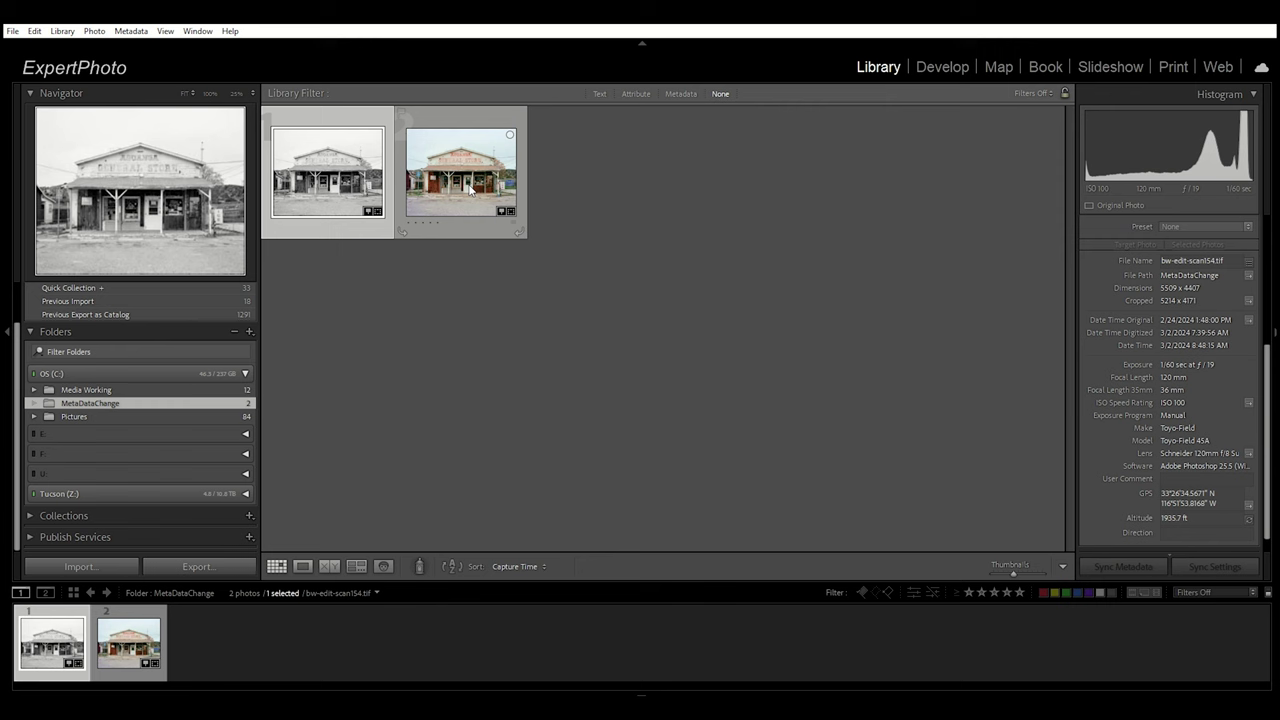
key("ctrl+a")
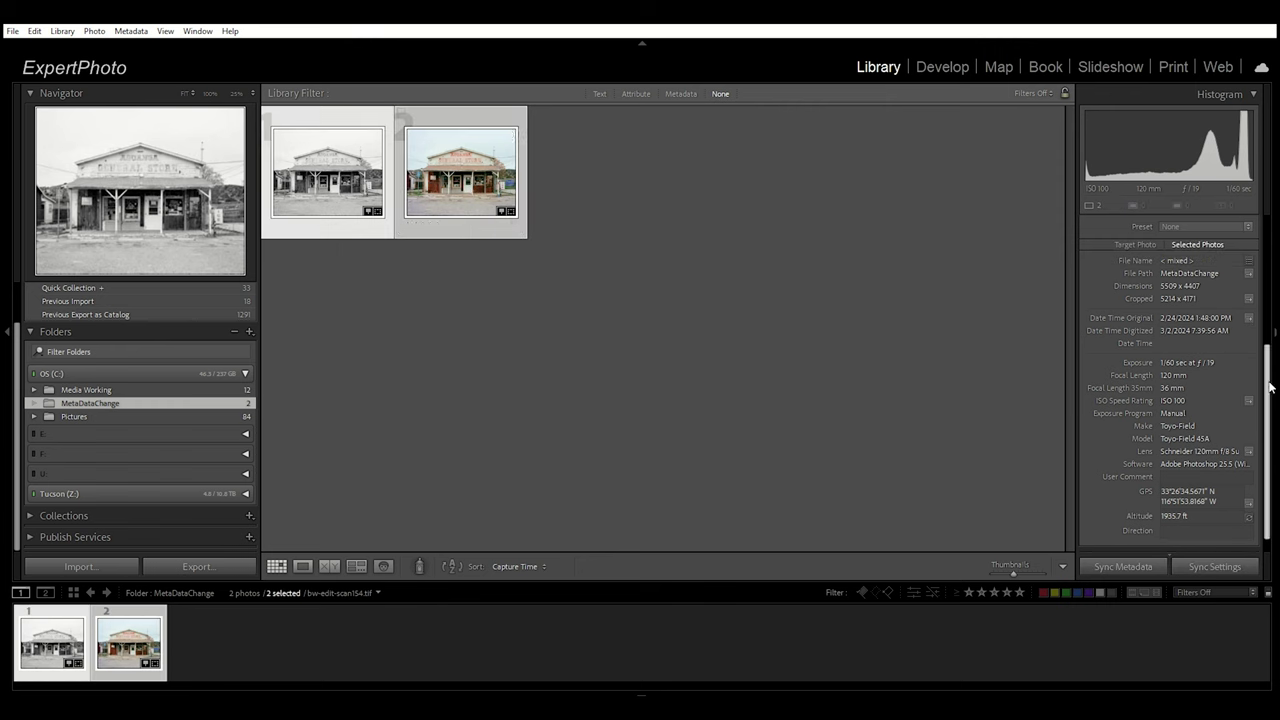
scroll(1274, 320, "up", 3)
scroll(1274, 320, "down", 5)
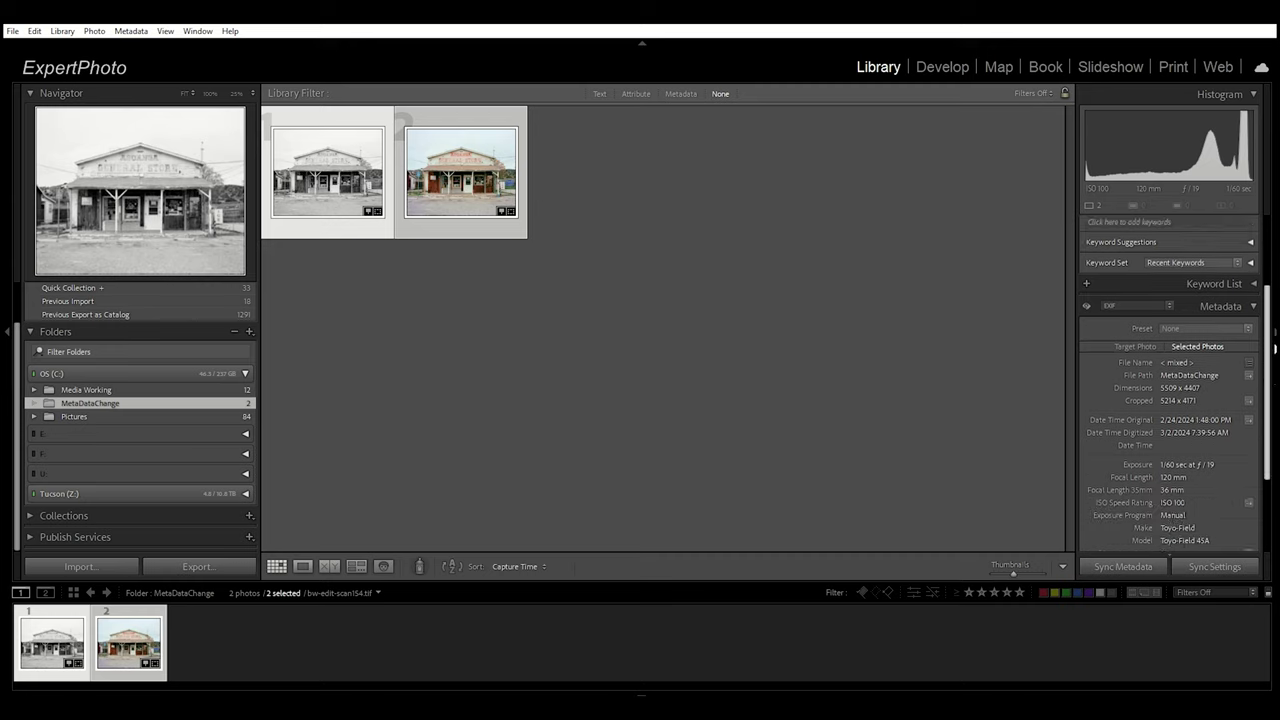